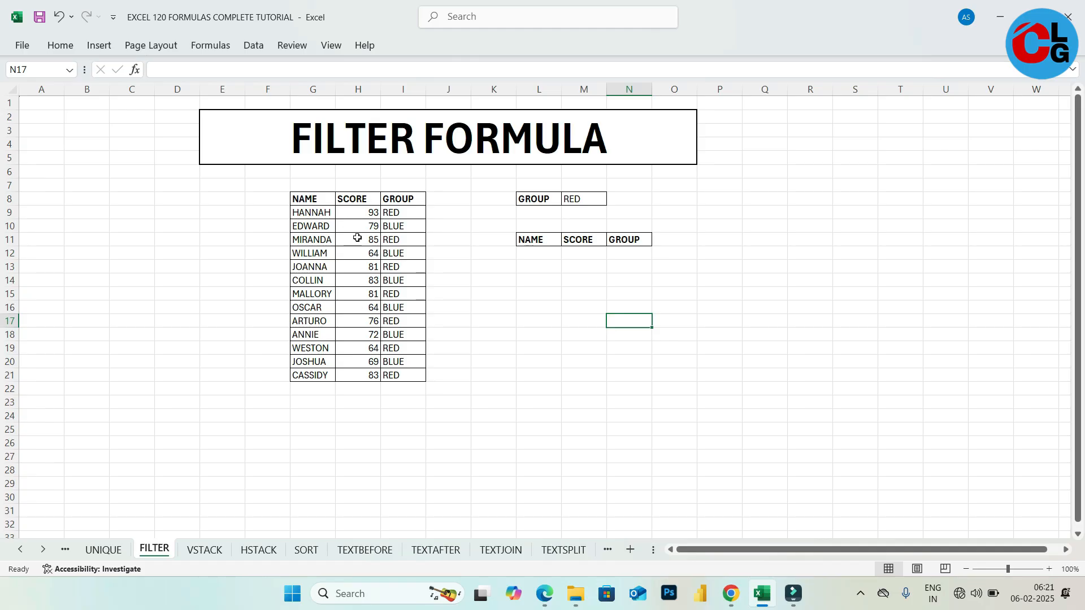
Step: Turn on filter controls for the NAME, SCORE and GROUP table in G8:I21
left_click(374, 281)
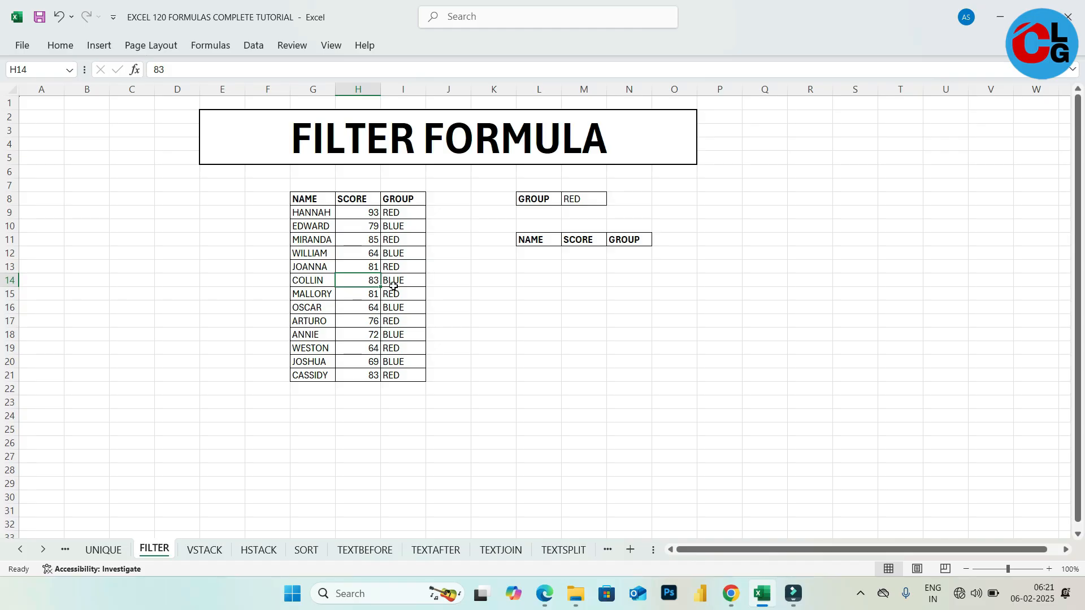
left_click(519, 318)
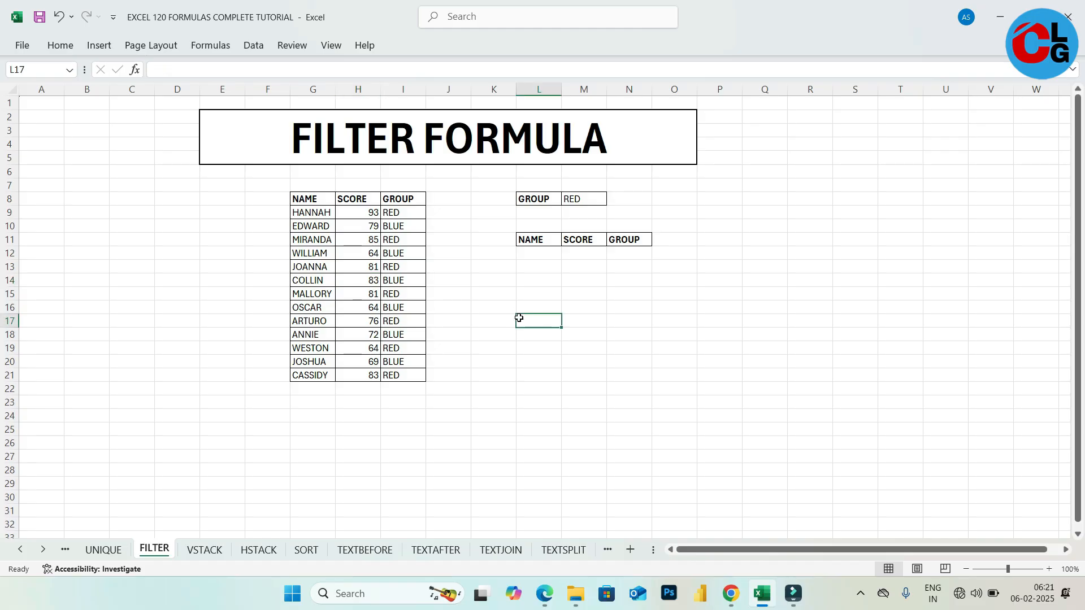
left_click(362, 243)
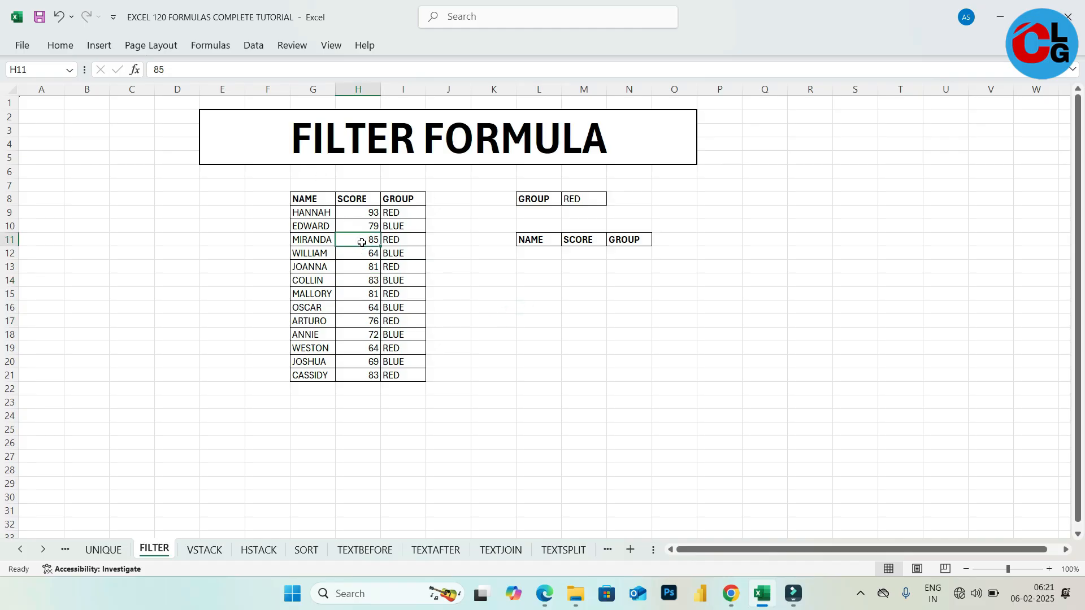
key("ctrl+a")
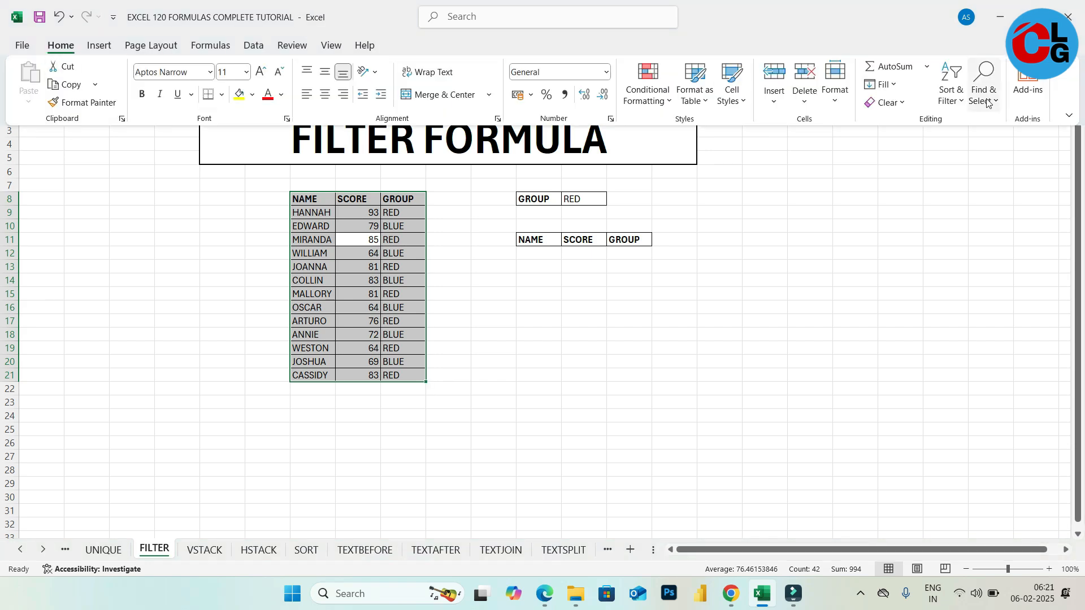
left_click(951, 94)
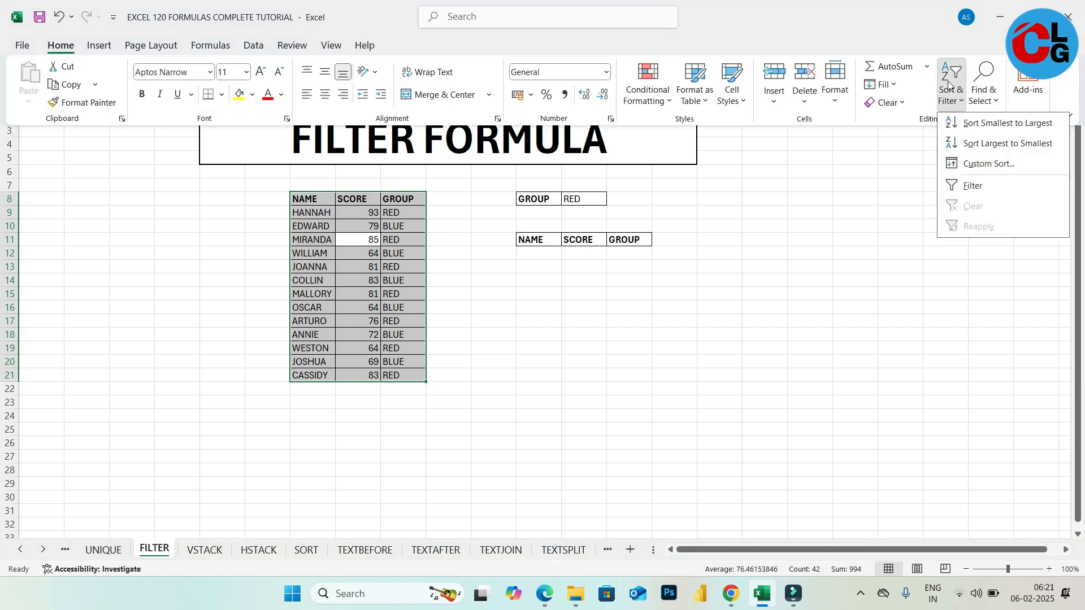
left_click(1009, 184)
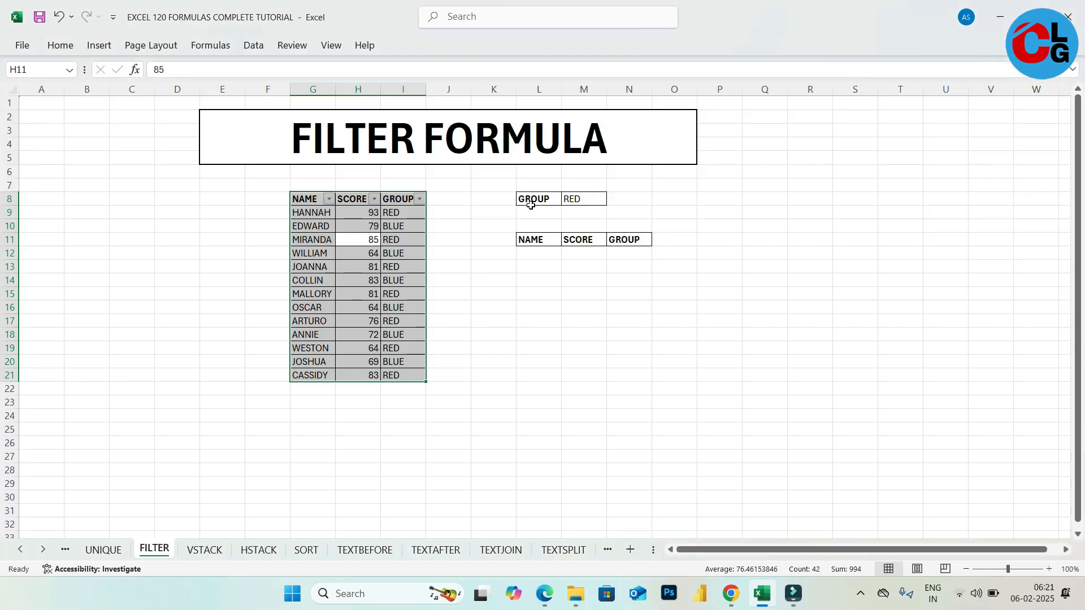
left_click(372, 265)
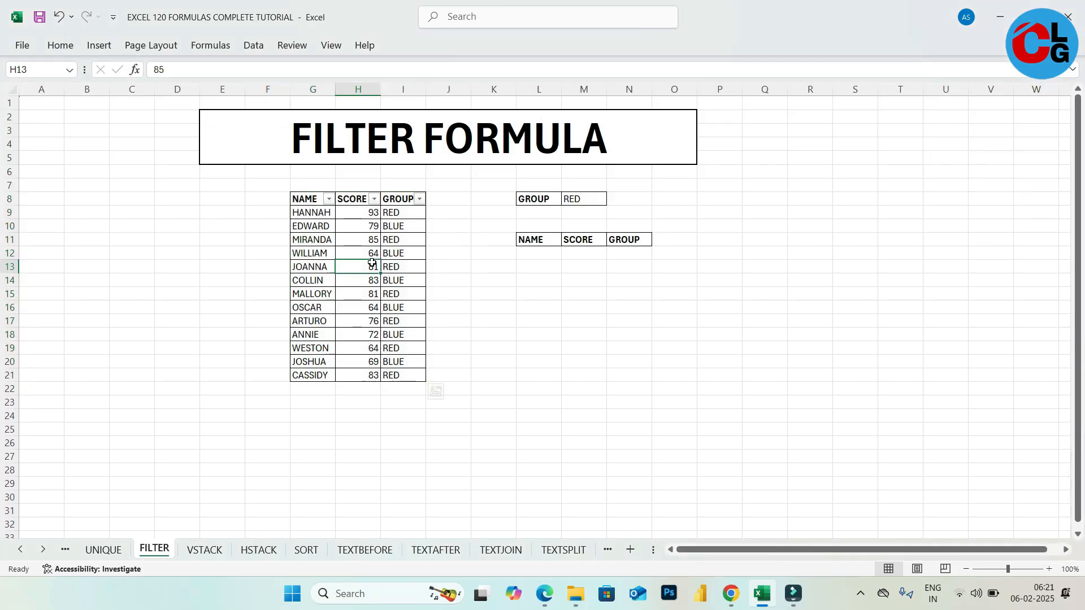
Step: Filter the NAME column to only the people in rows 10, 17 and 20, and clear that filter
left_click_drag(1007, 569, 1026, 574)
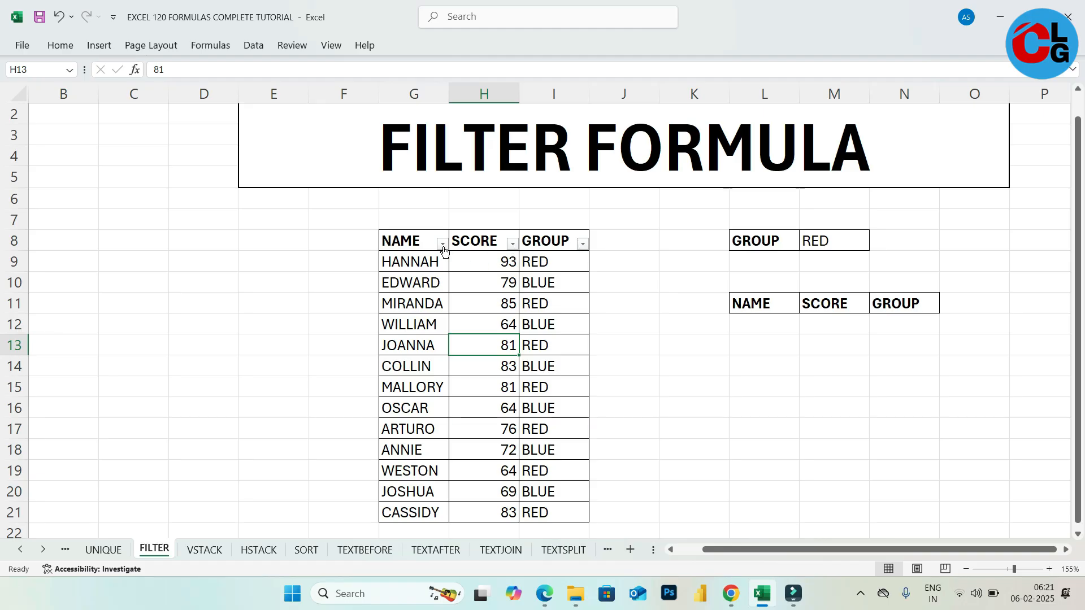
left_click(442, 245)
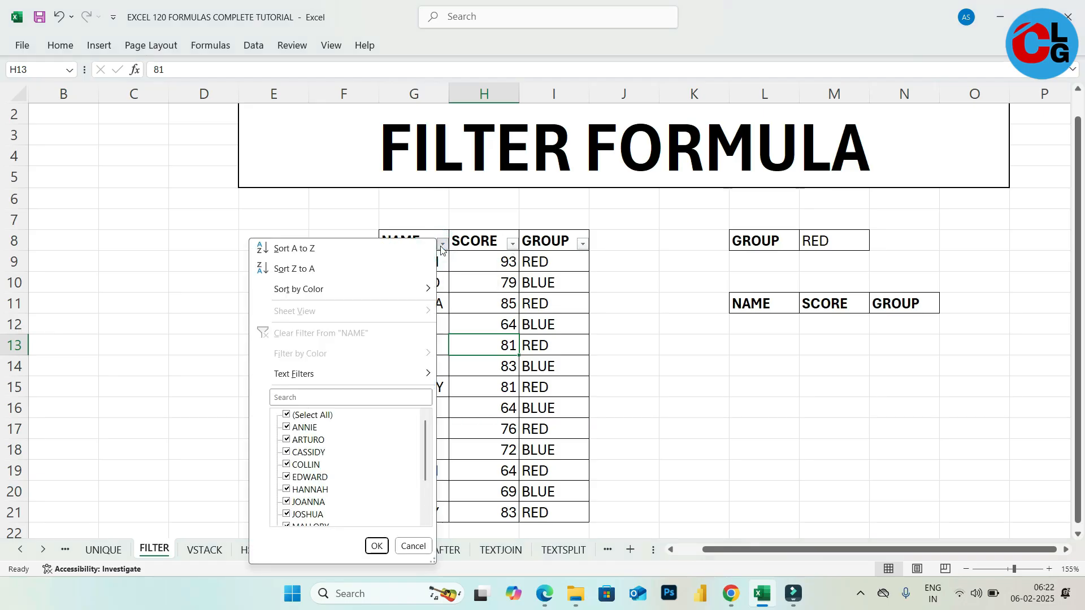
left_click(287, 415)
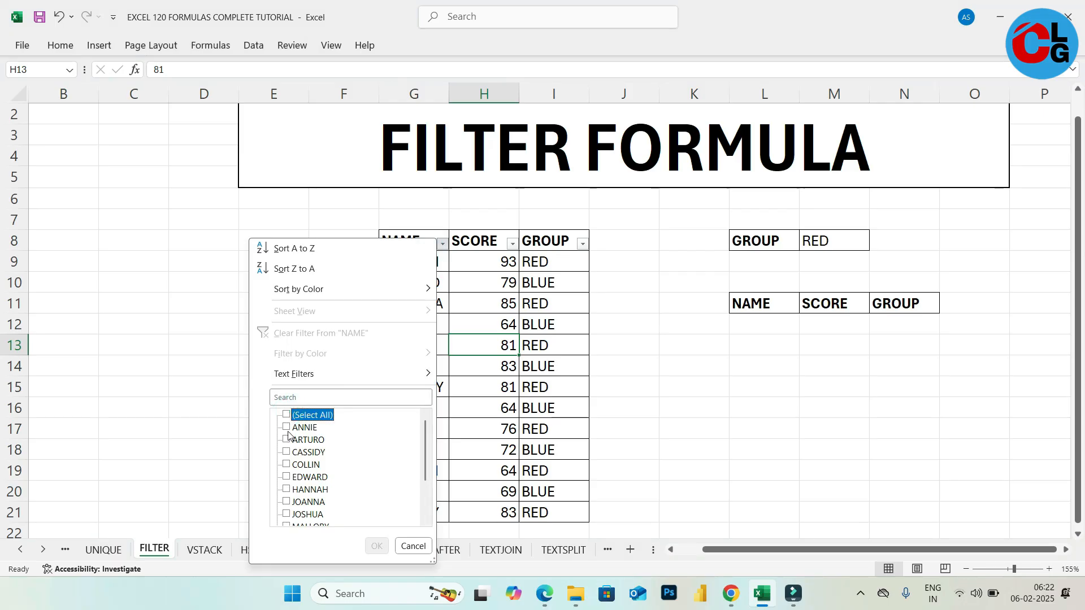
left_click(287, 439)
left_click(287, 478)
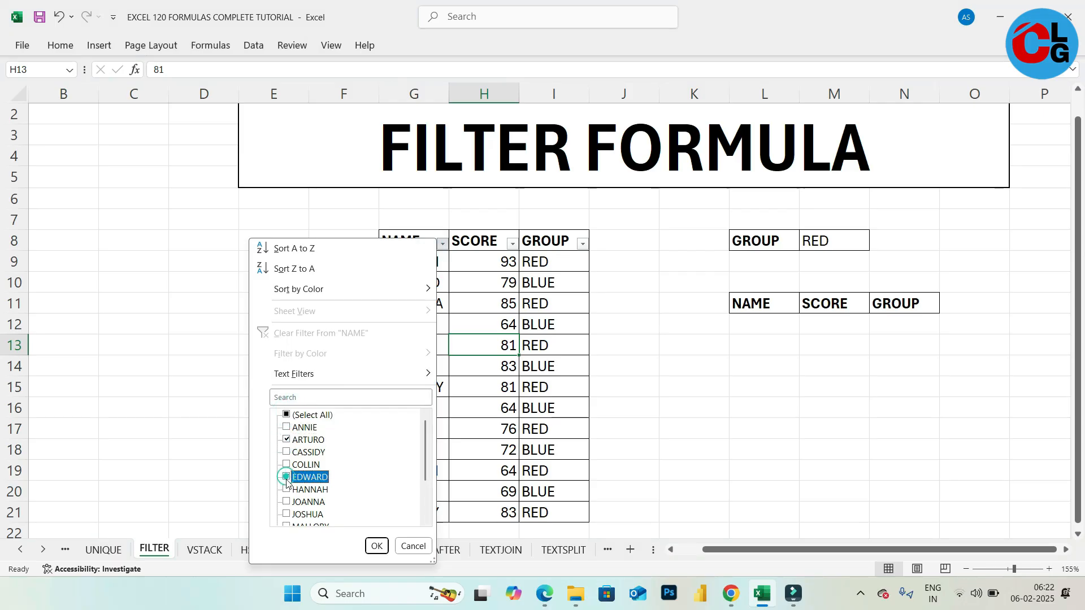
left_click(287, 515)
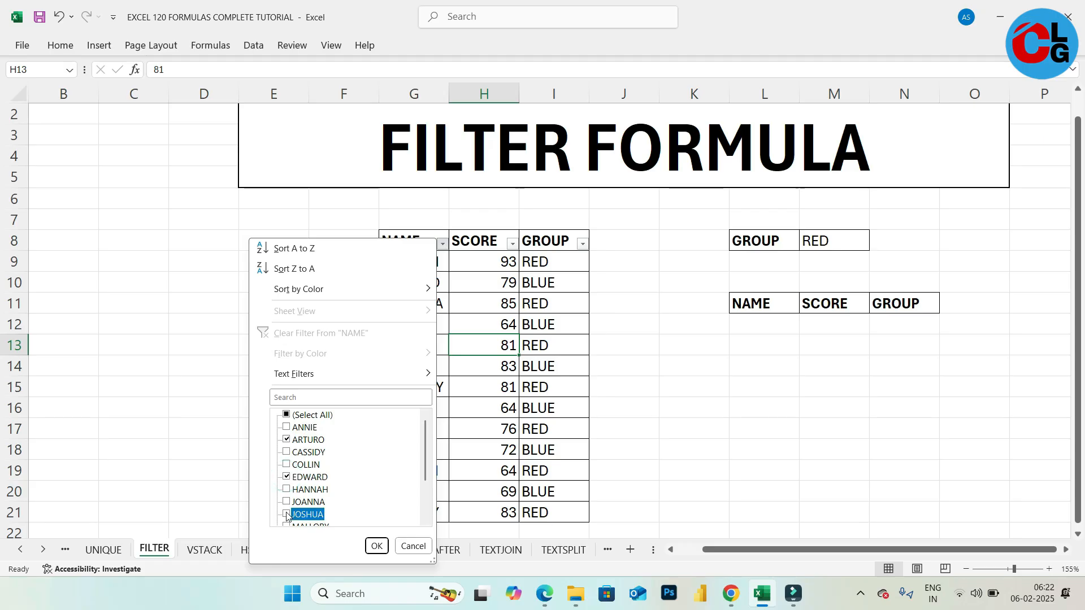
left_click(377, 545)
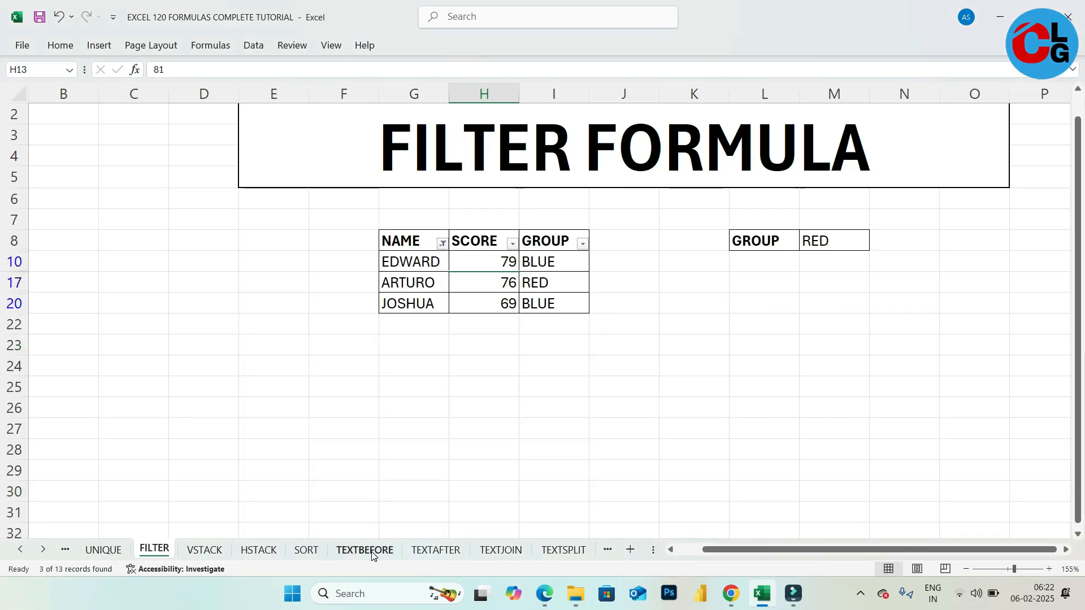
left_click(443, 243)
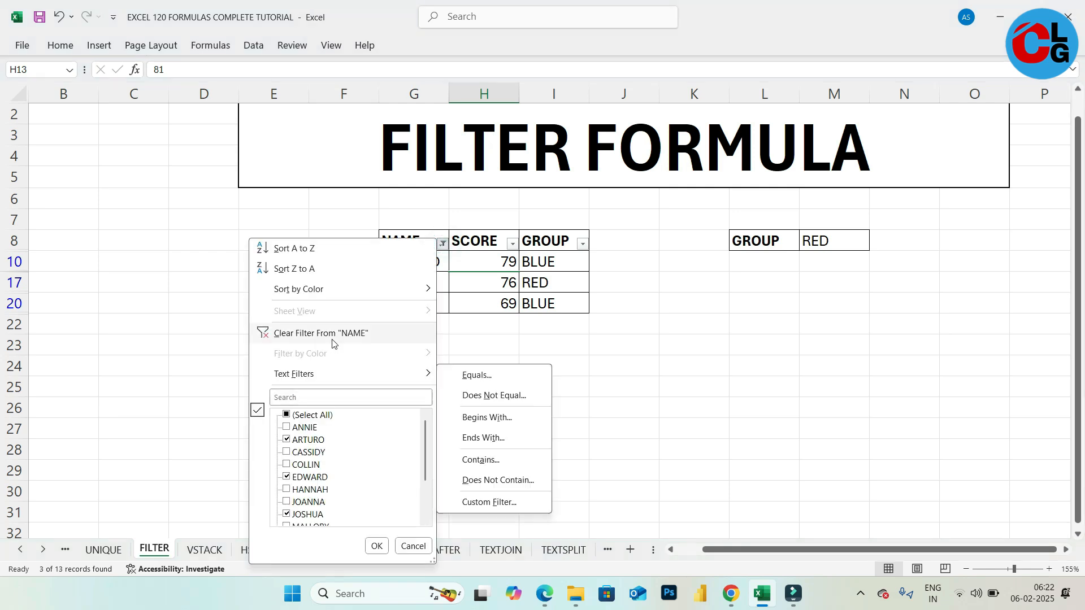
left_click(334, 335)
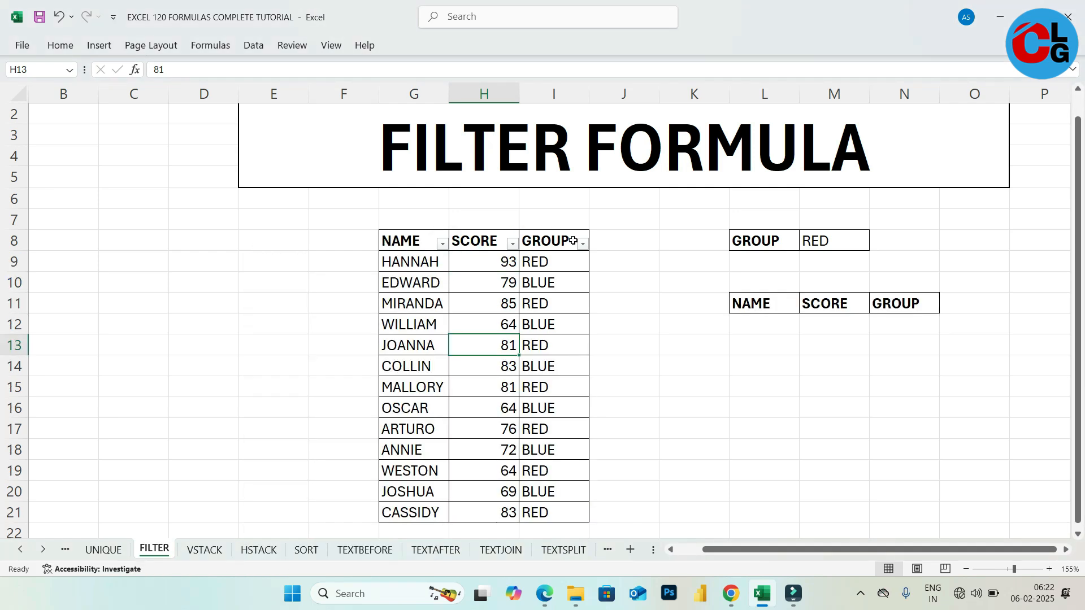
Step: Filter the GROUP column to show only RED, and clear that filter
left_click(582, 244)
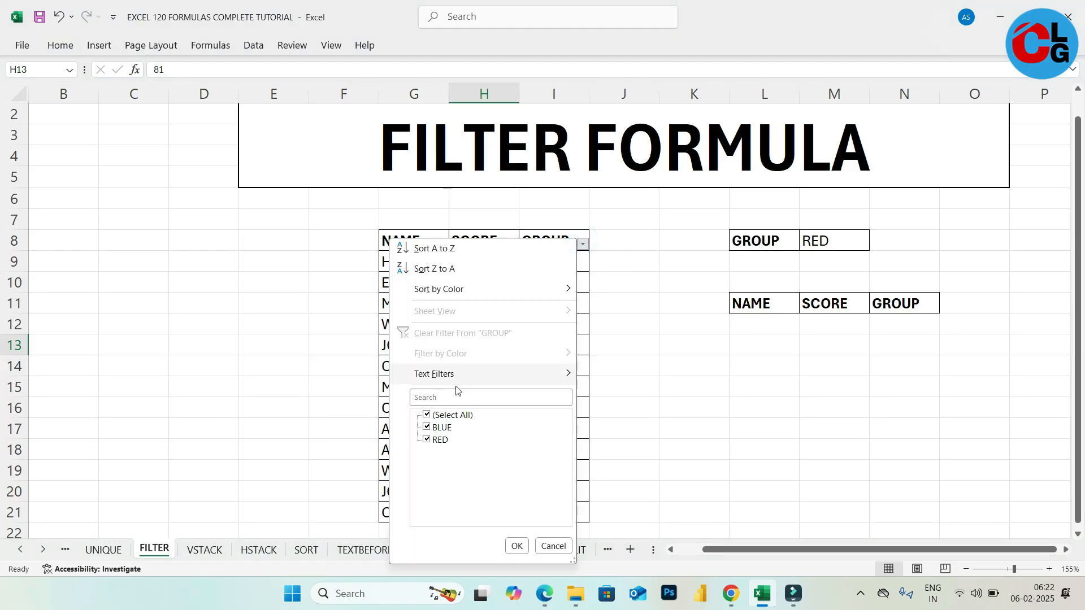
left_click(427, 416)
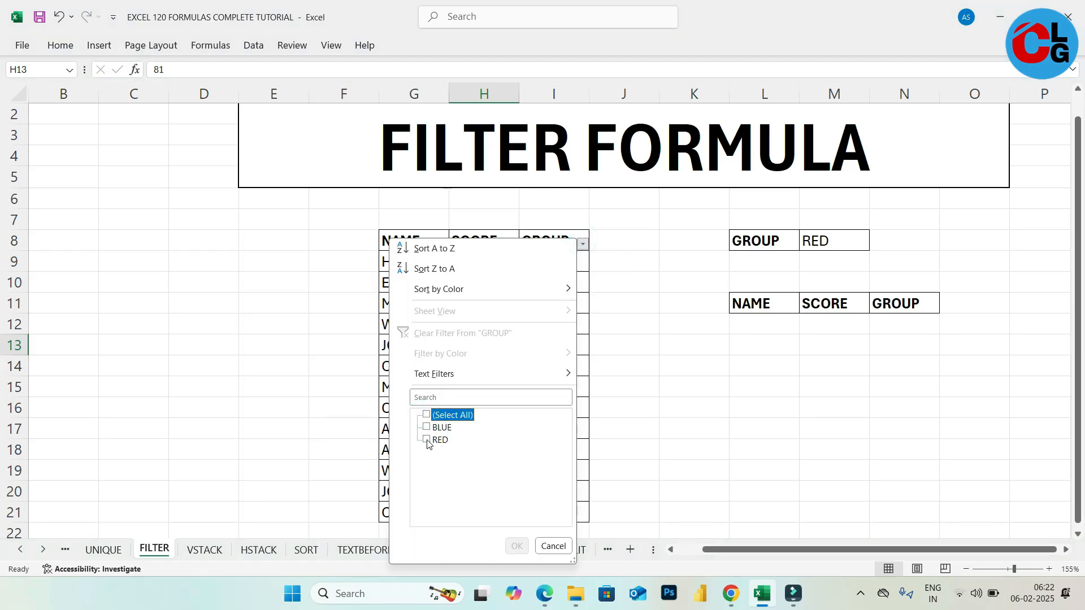
left_click(427, 440)
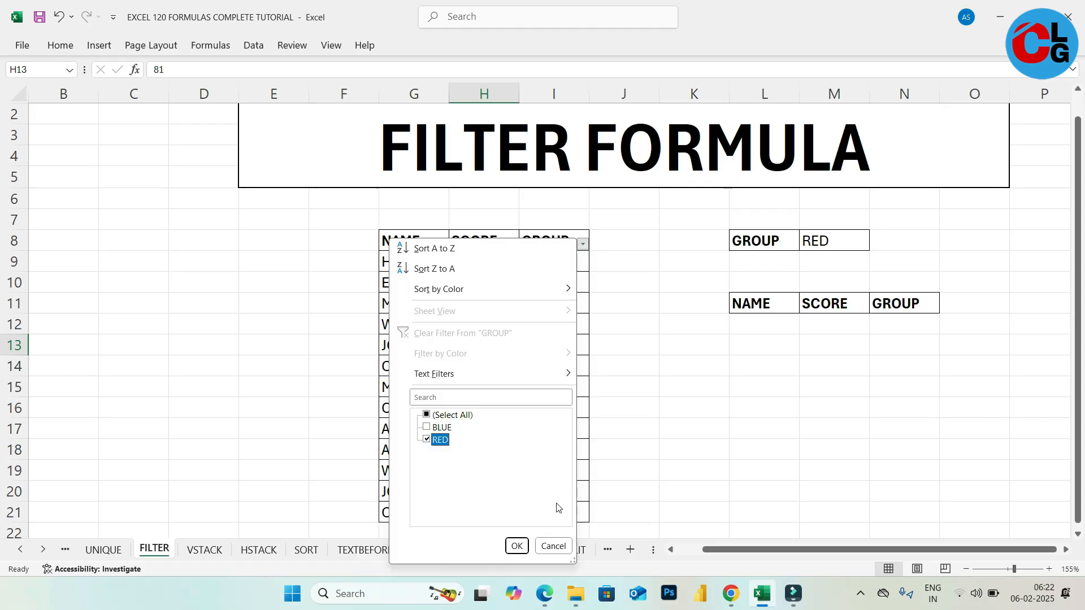
left_click(516, 546)
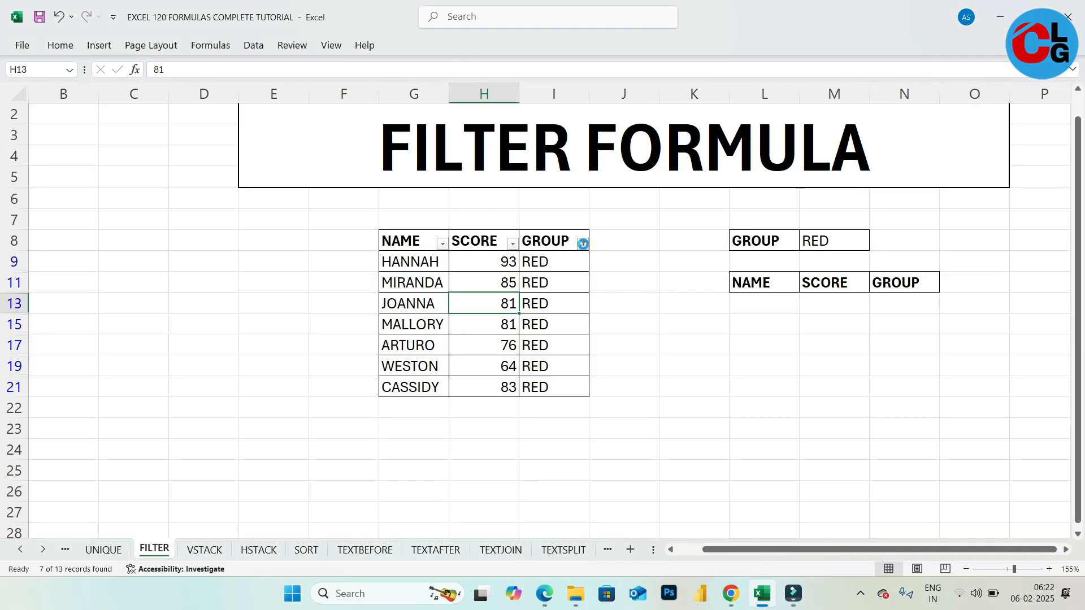
left_click(582, 244)
left_click(482, 334)
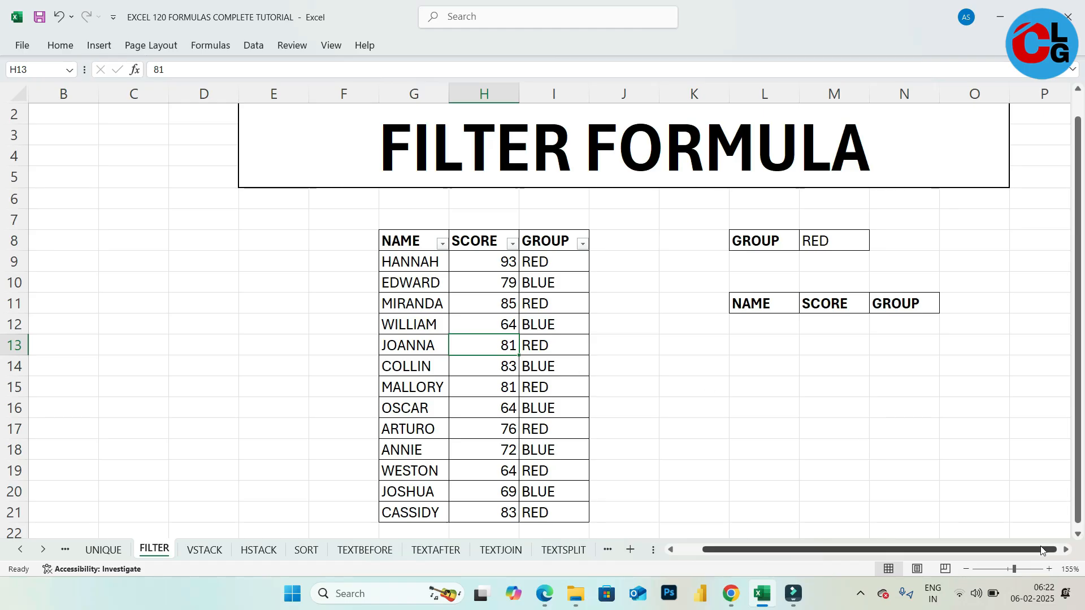
Step: Turn off the filter controls on the NAME, SCORE and GROUP table
left_click(416, 241)
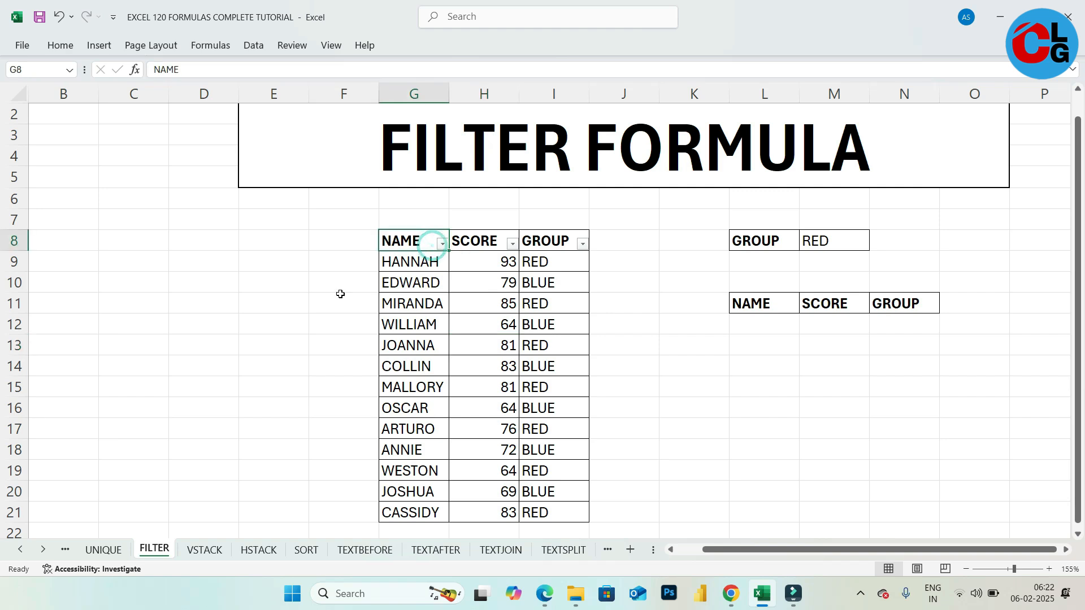
left_click(60, 45)
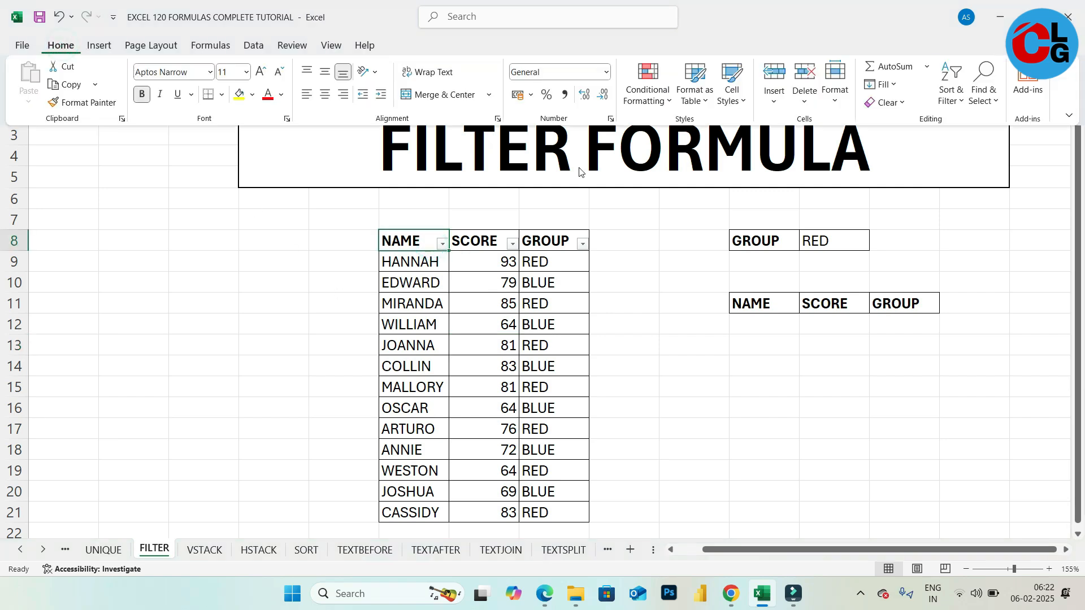
left_click(950, 87)
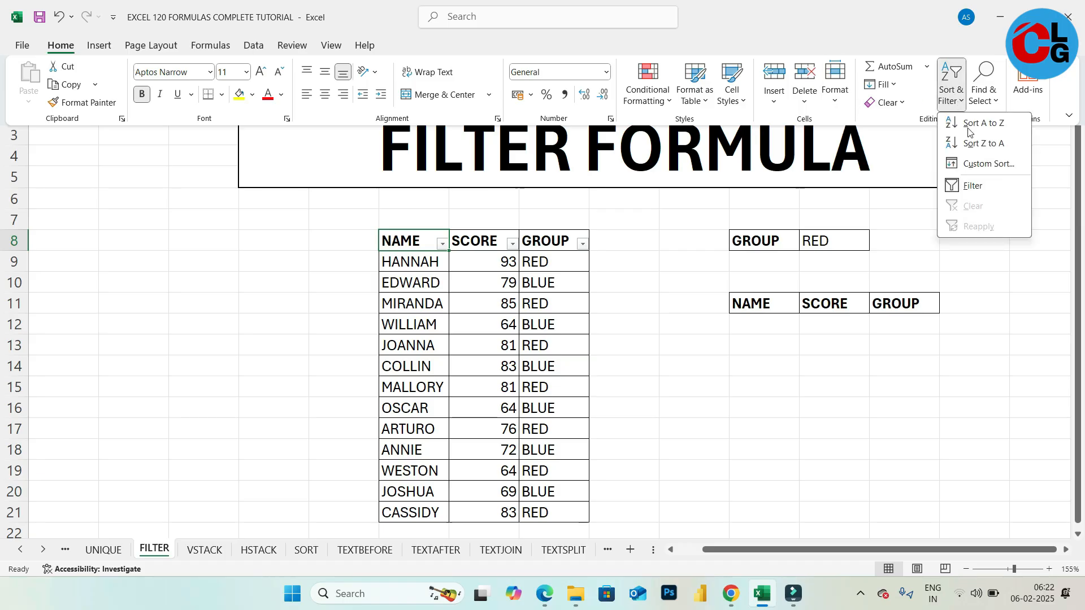
left_click(991, 186)
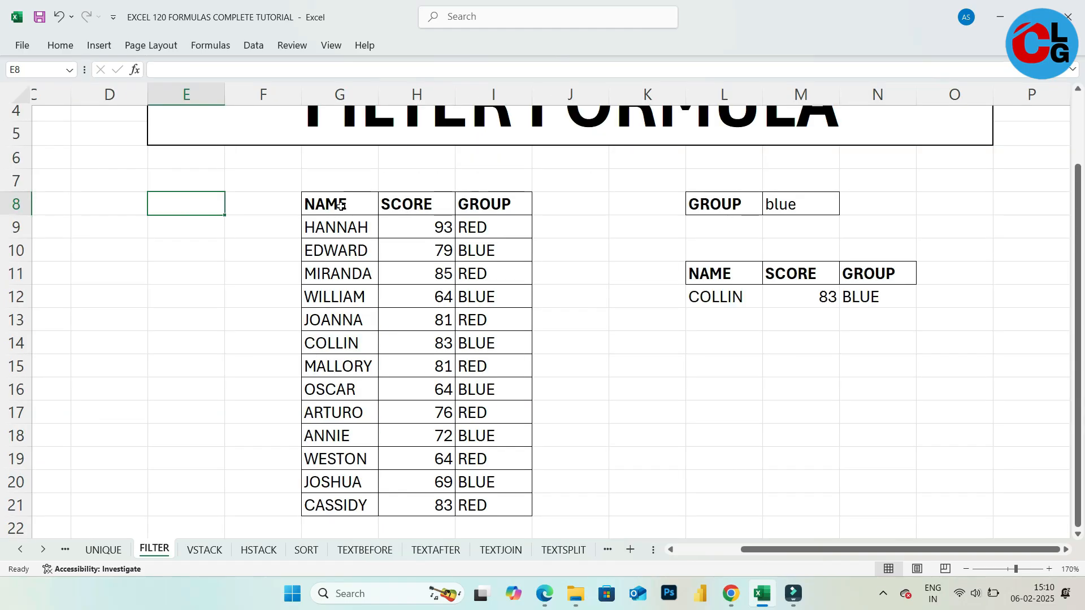
left_click(341, 205)
left_click_drag(340, 206, 482, 507)
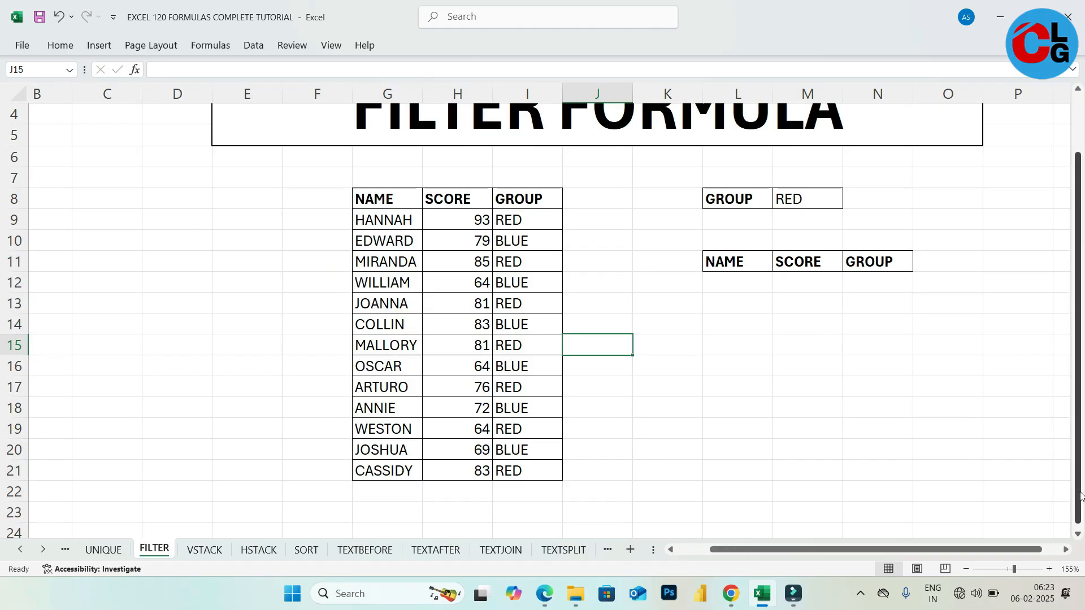
left_click_drag(1080, 495, 1064, 455)
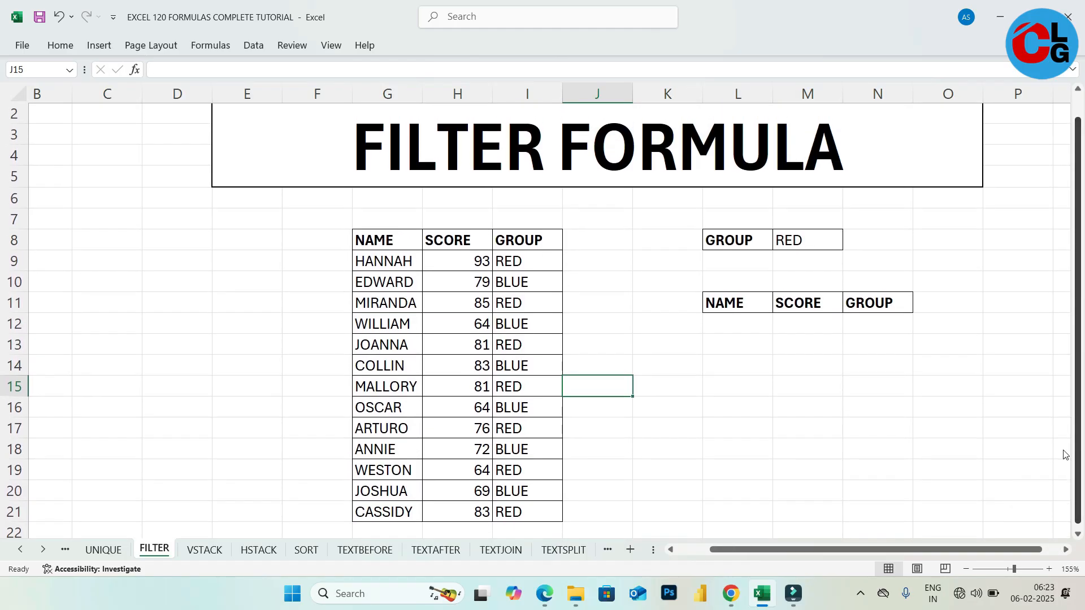
left_click(865, 380)
left_click_drag(1020, 553, 1040, 551)
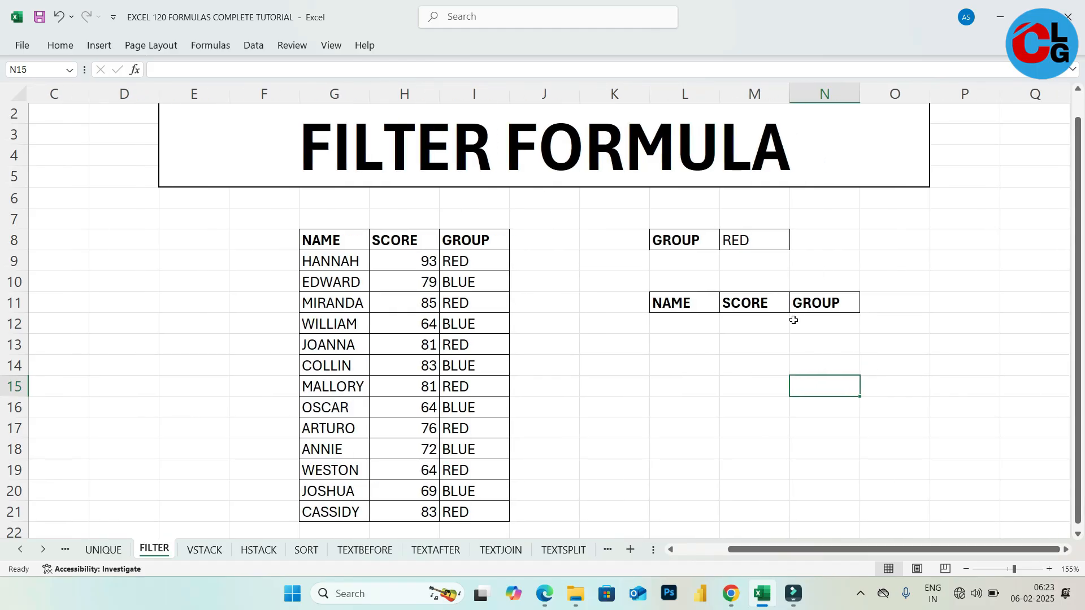
Step: Enter =FILTER(G8:I21,I8:I21="red") in cell L12 to extract the red group's rows
left_click(704, 325)
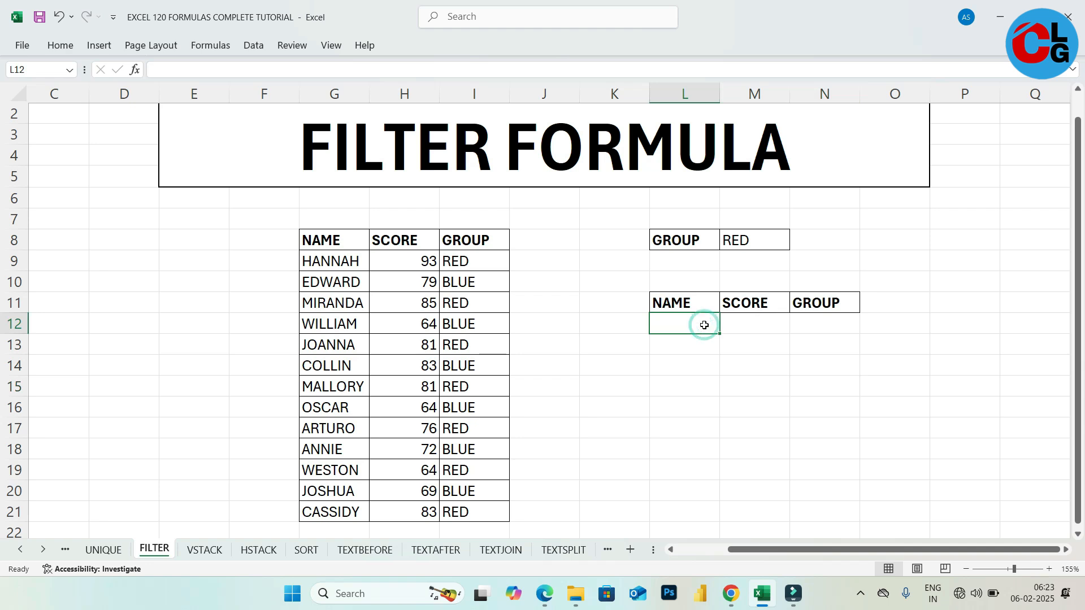
type("=filter")
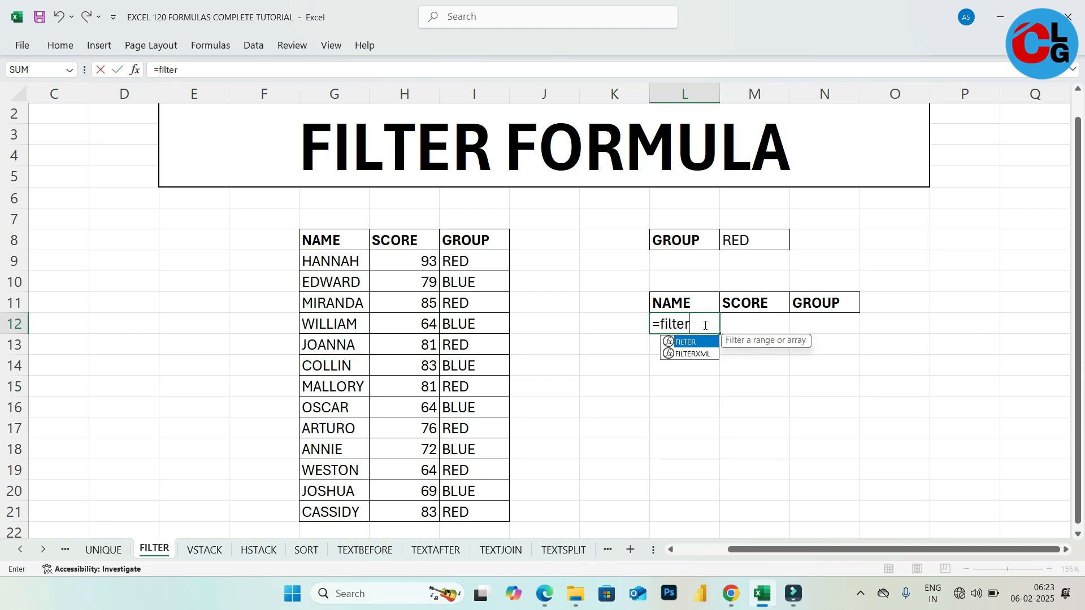
key("Tab")
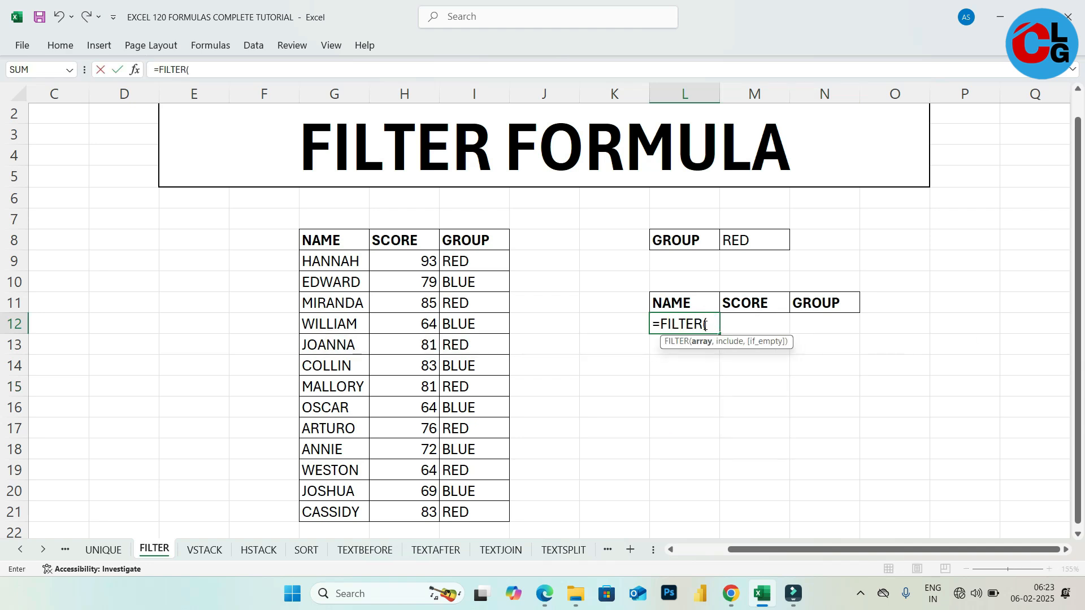
left_click_drag(337, 241, 481, 507)
type(",")
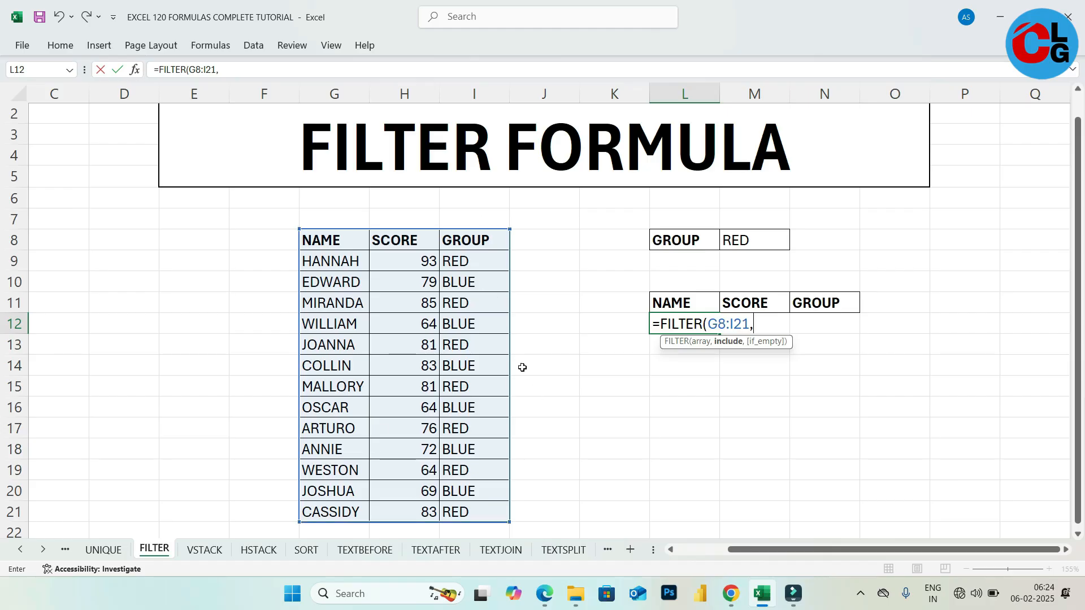
left_click_drag(494, 240, 487, 508)
type("=\"red")
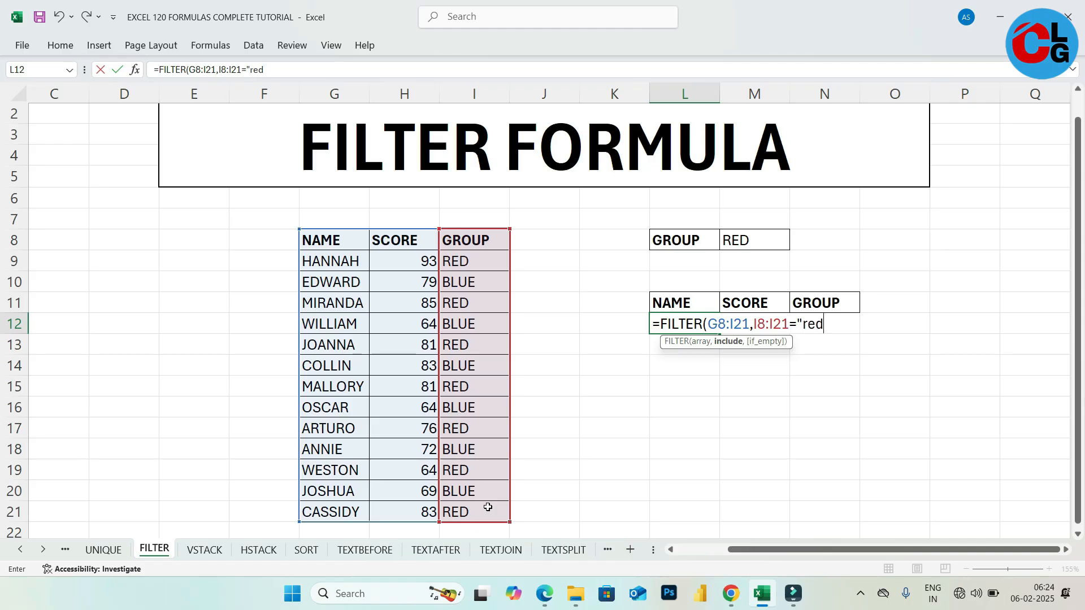
type("\")")
key("BackSpace")
type(")")
key("Return")
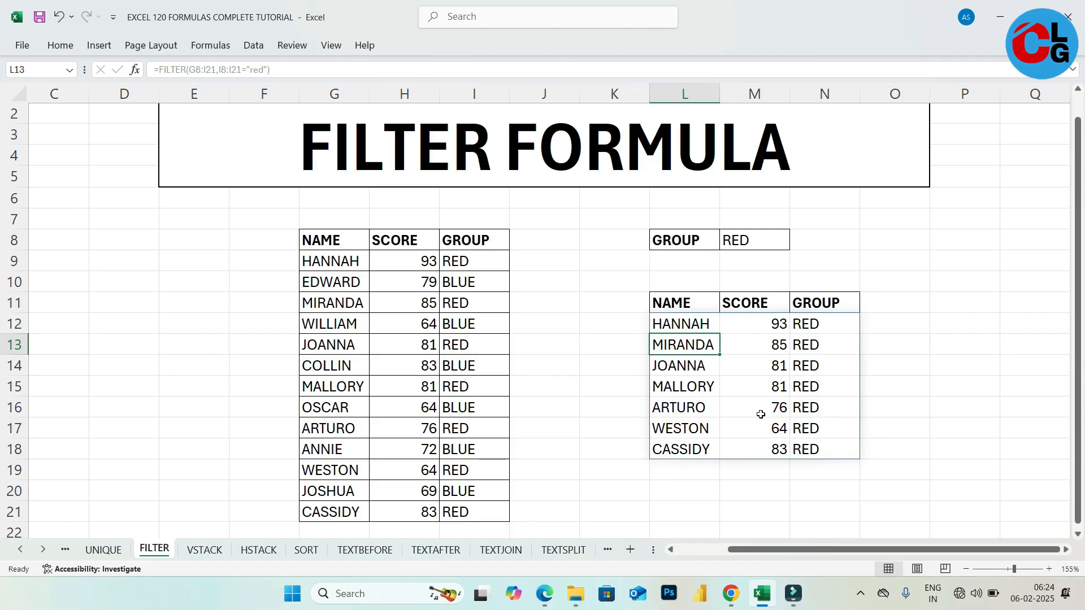
Step: Undo the FILTER formula entered in cell L12
key("ctrl+z")
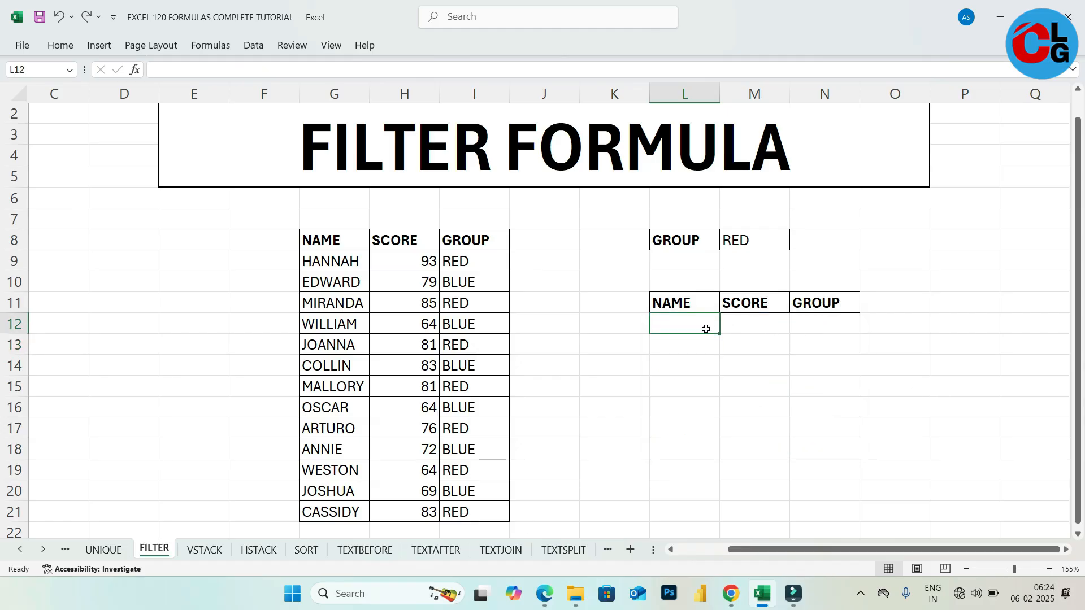
left_click(1050, 568)
left_click_drag(811, 554, 827, 553)
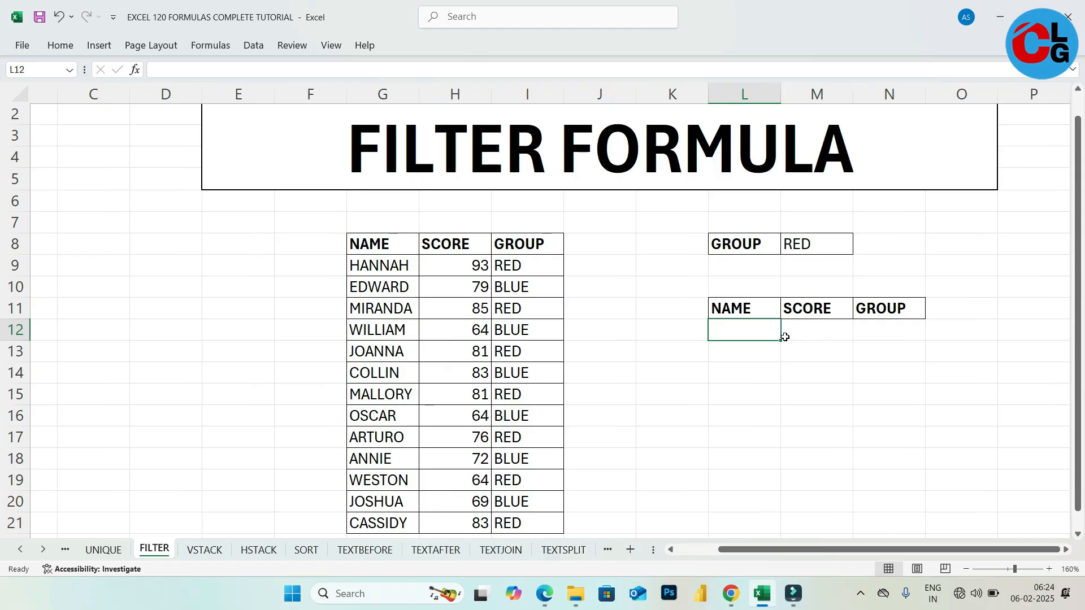
Step: Enter =FILTER(G8:I21,H8:H21=">=80") in cell L12 to try extracting the rows with scores of at least 80
type("=filte")
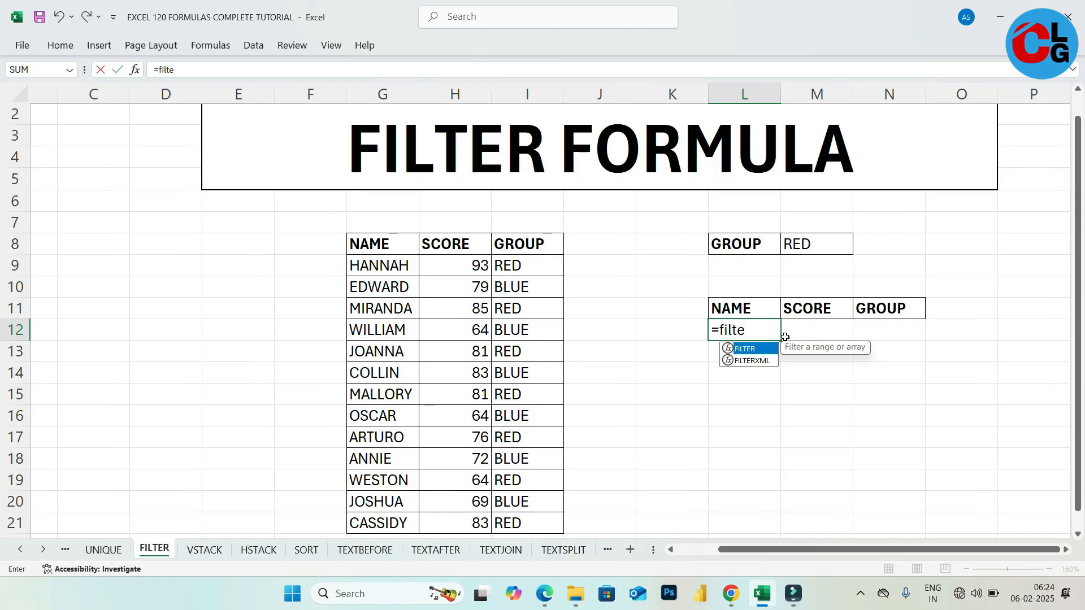
key("Tab")
left_click_drag(399, 244, 527, 523)
type(",")
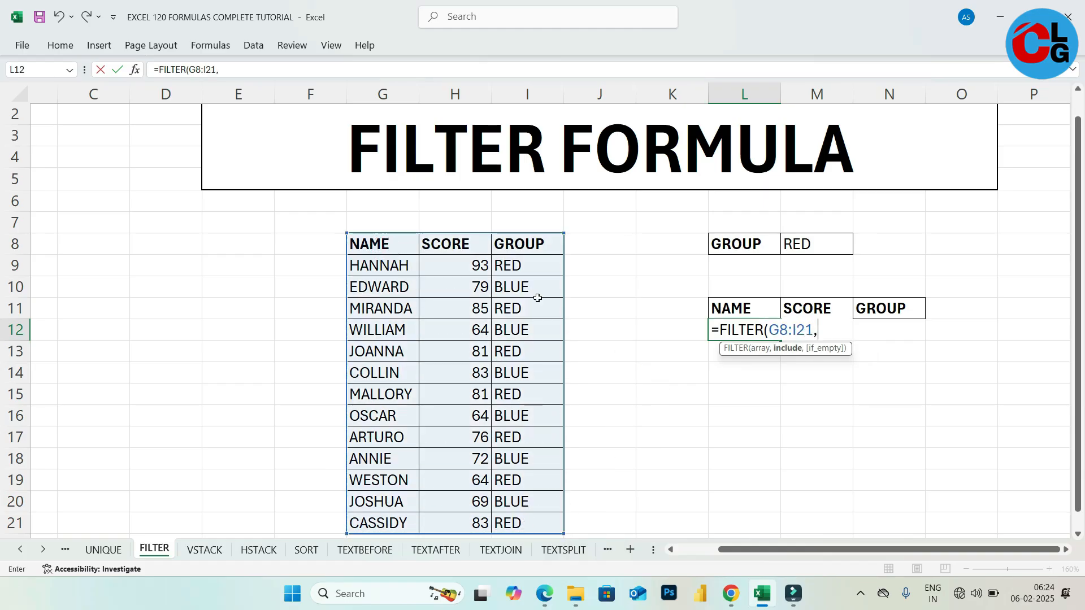
left_click_drag(477, 244, 486, 524)
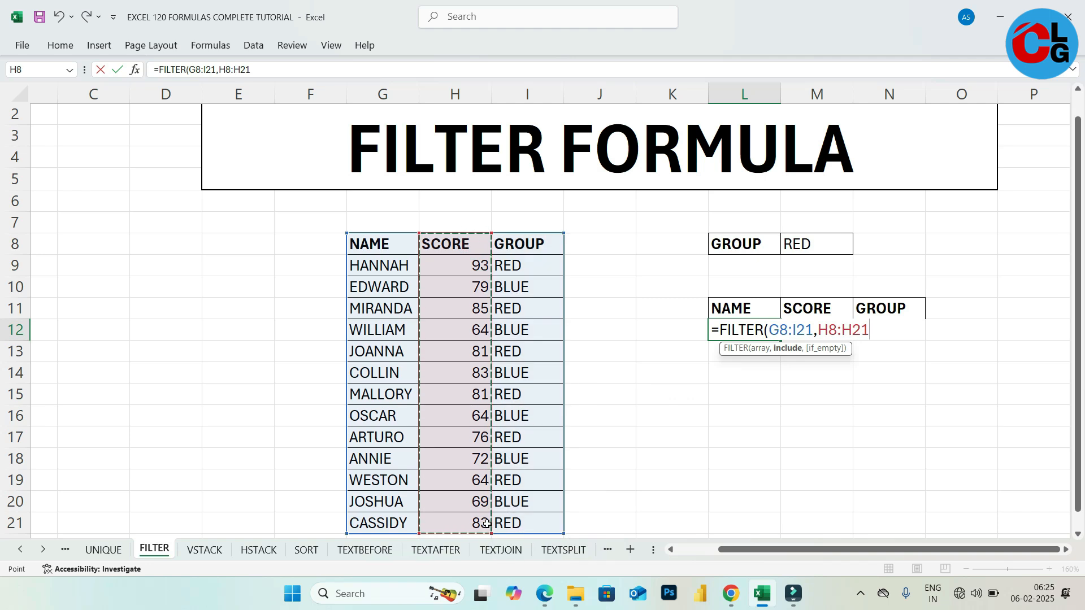
type("=\"")
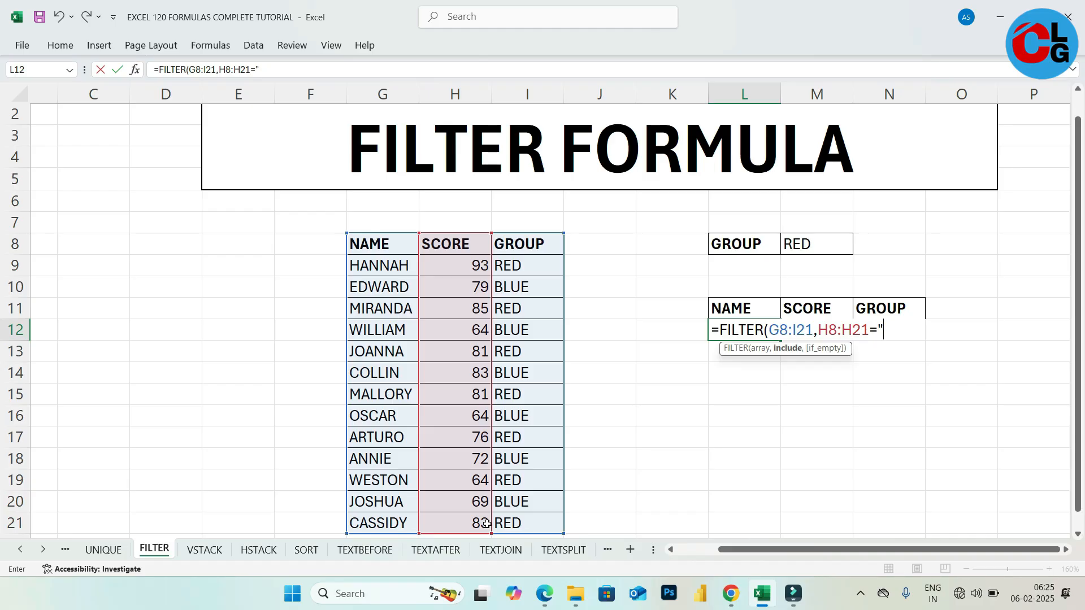
type(">=80\")")
Step: Correct the score condition in L12 by removing the extra equals sign and the quotes, giving =FILTER(G8:I21,H8:H21>=80)
key("Left")
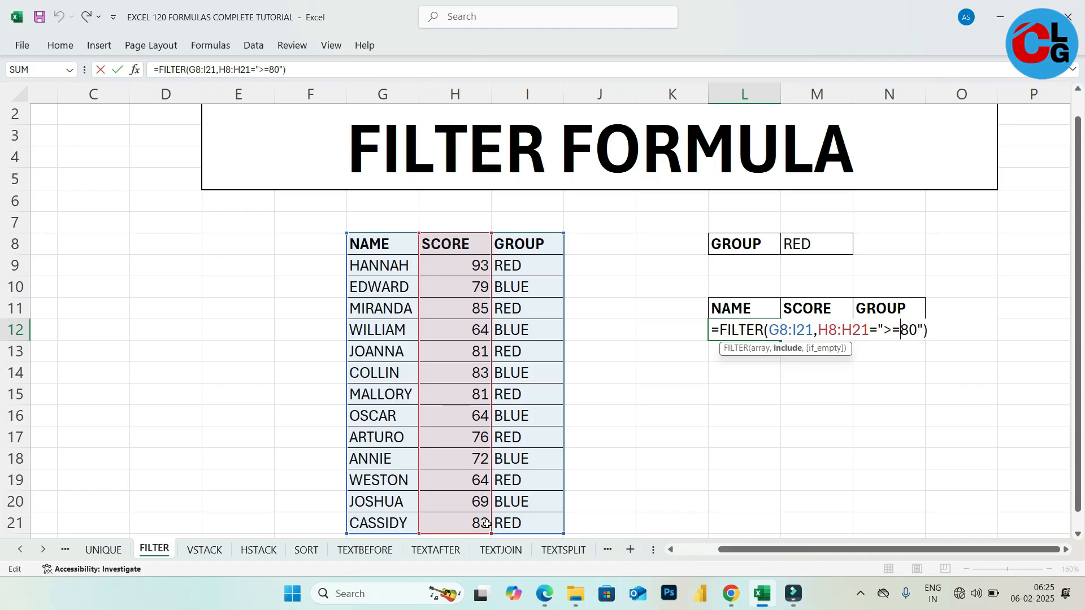
key("BackSpace")
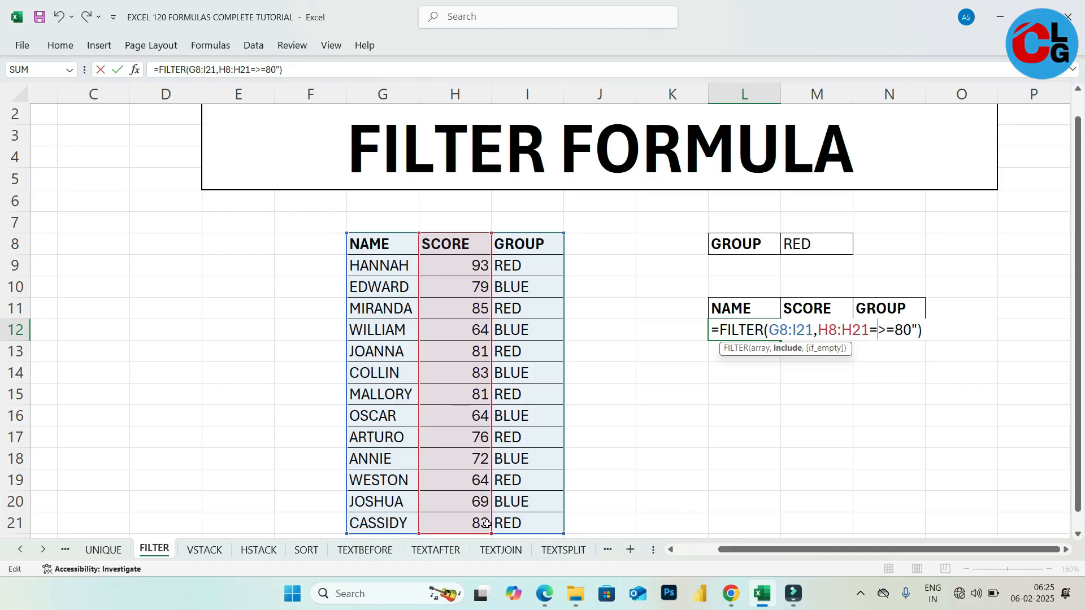
key("BackSpace")
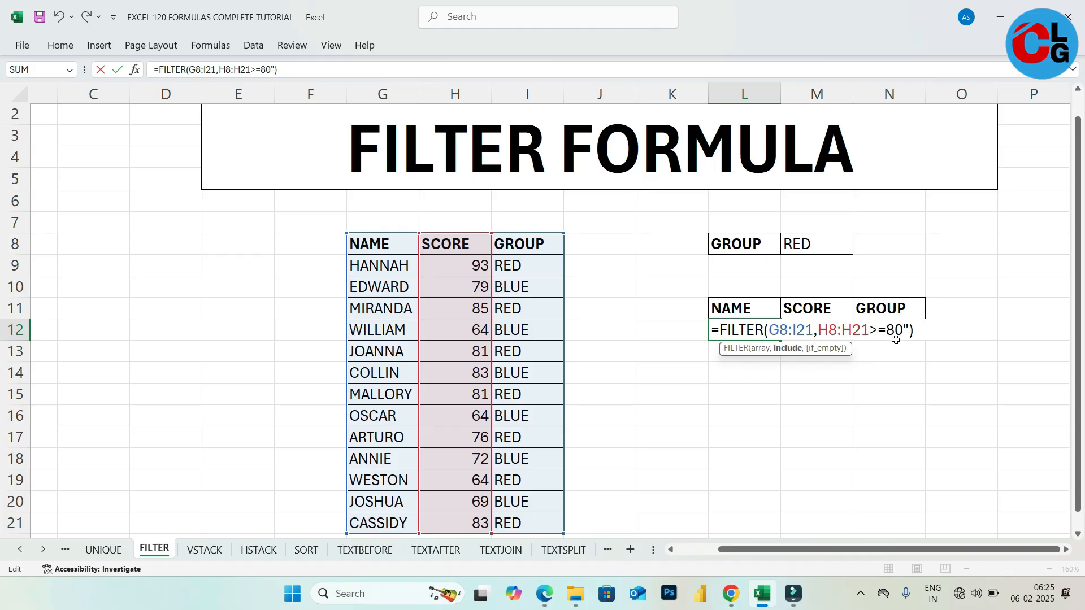
key("BackSpace")
key("Return")
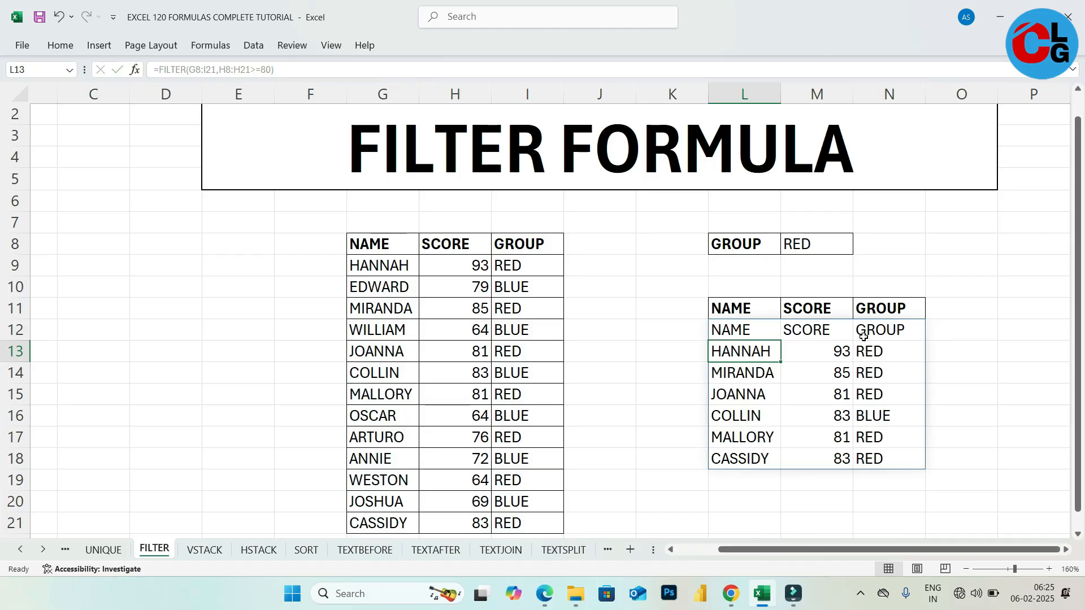
Step: Replace the formula in L12 with =FILTER(G9:I21,H9:H21>=80), so the ranges exclude the header row
key("ctrl+z")
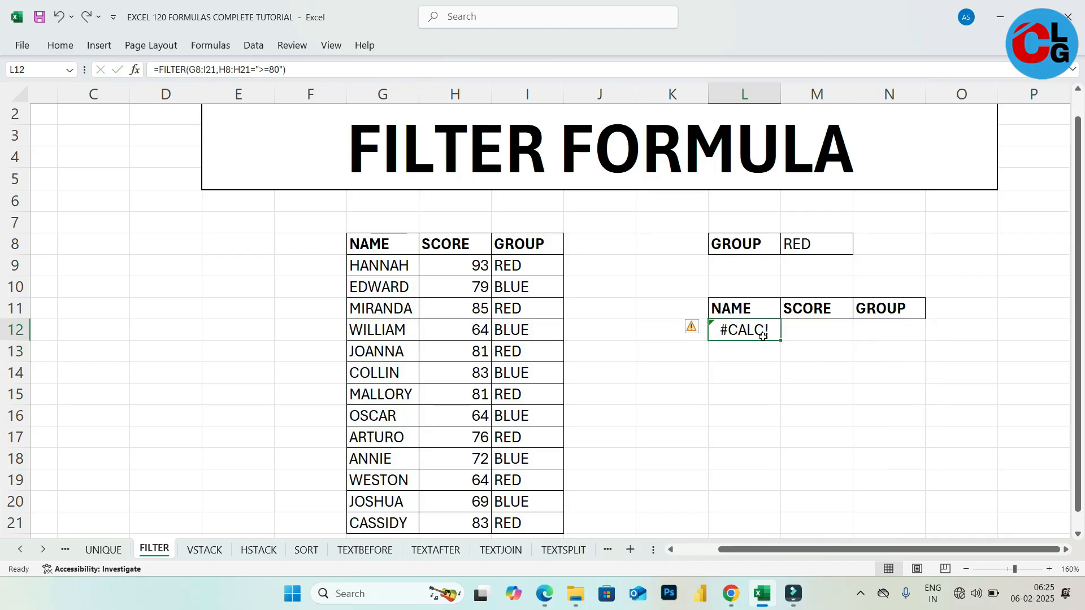
key("Delete")
type("=")
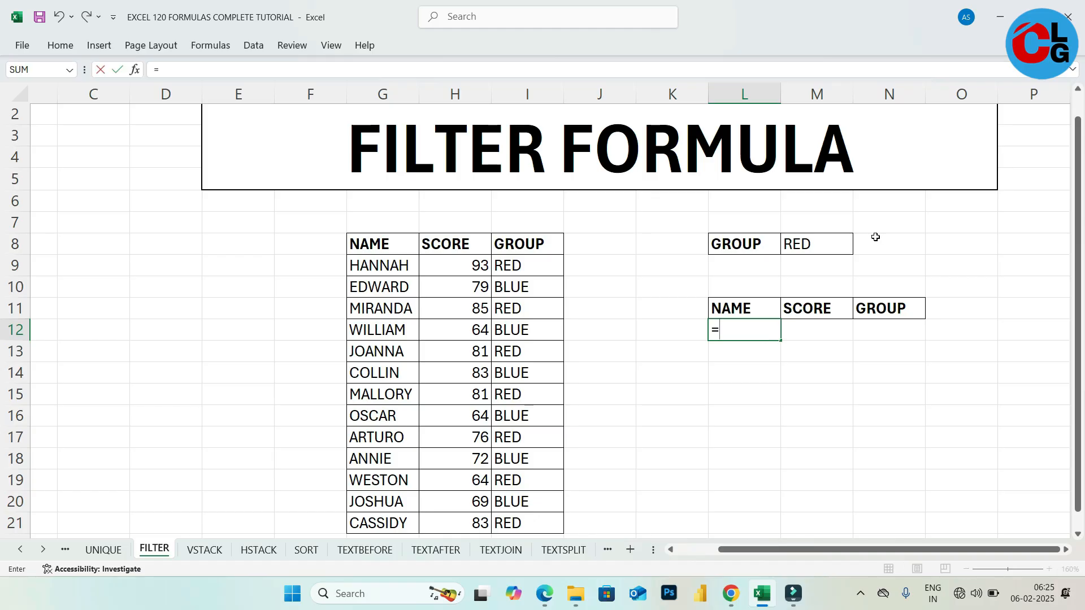
type("filter")
key("Tab")
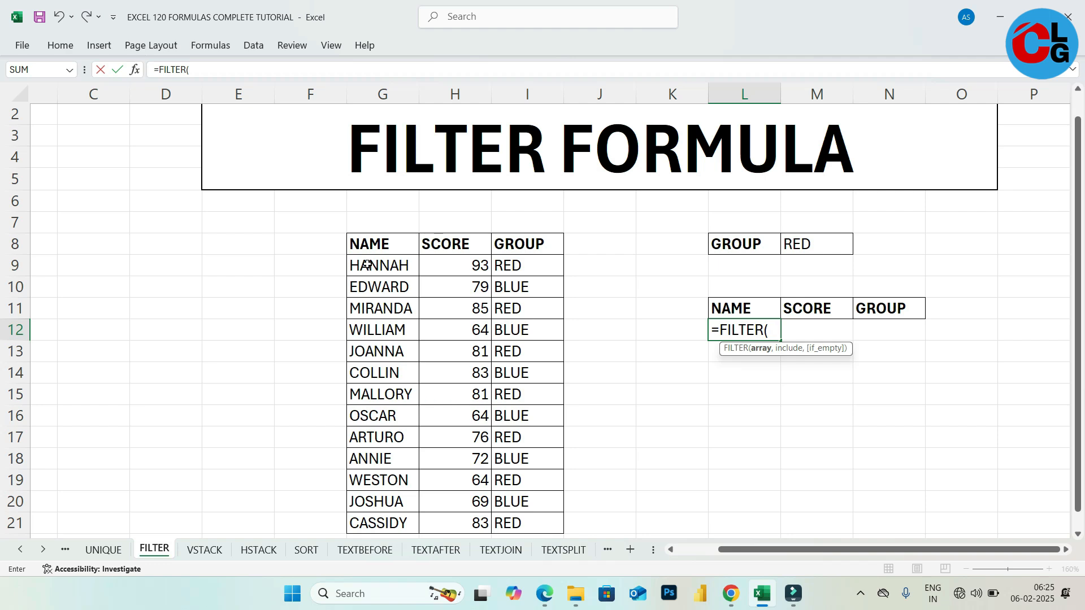
left_click_drag(367, 265, 540, 523)
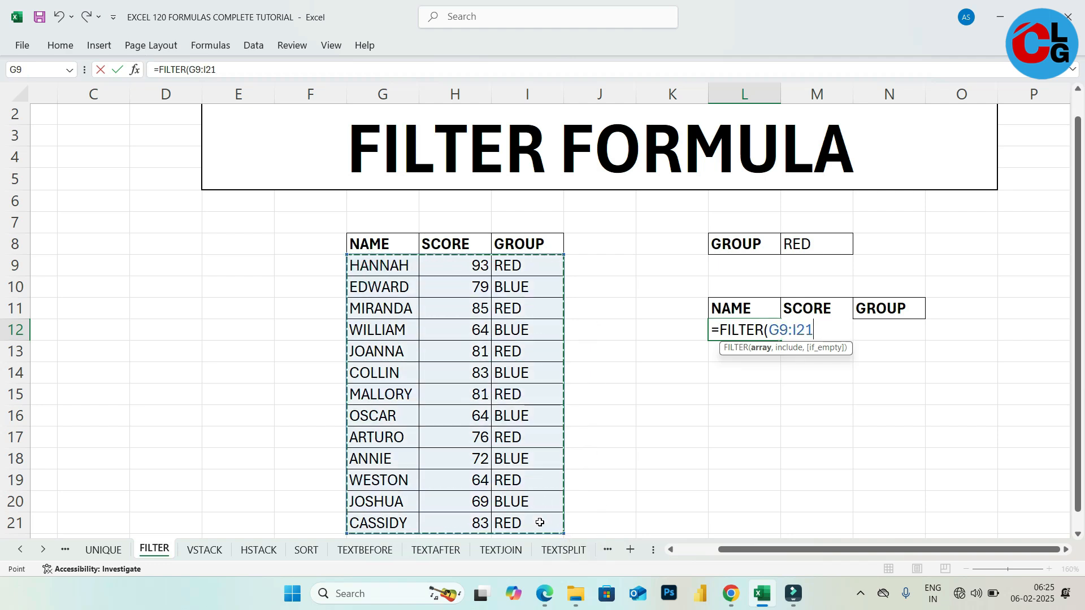
type(",")
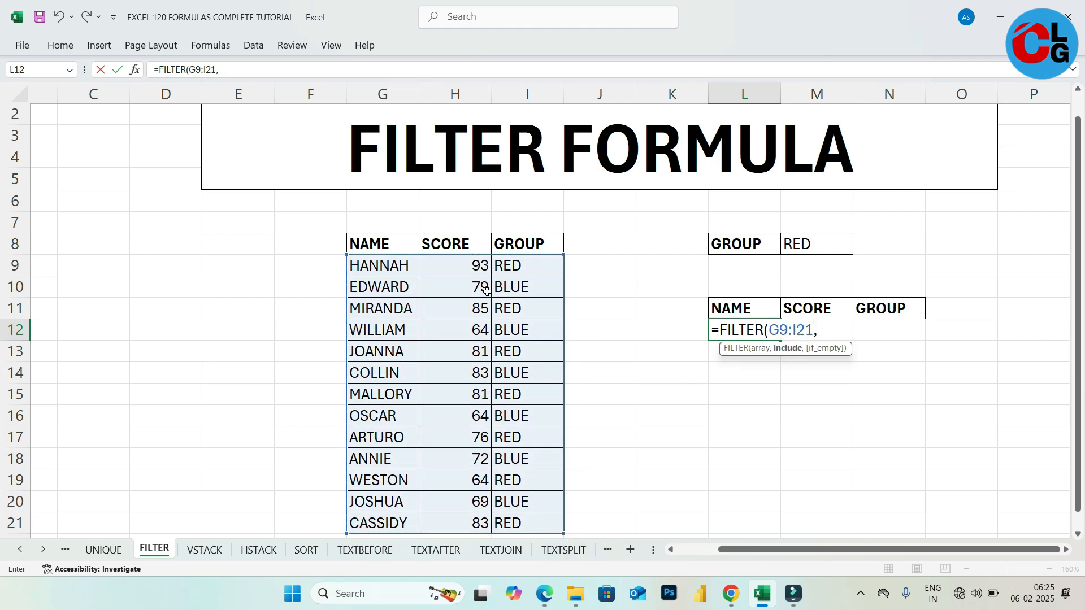
left_click_drag(466, 265, 466, 518)
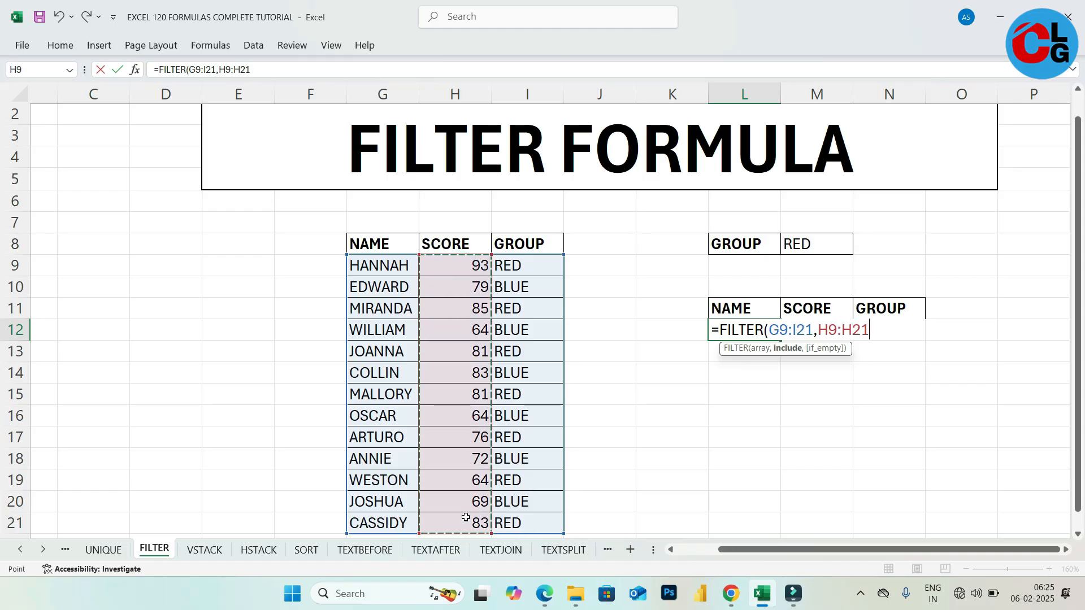
type(">=80")
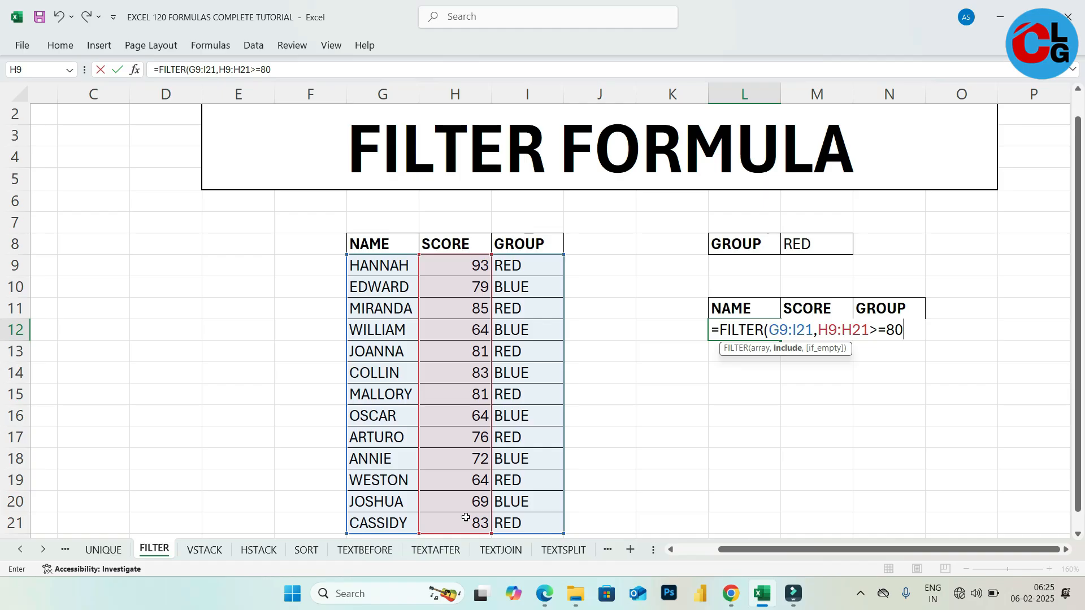
type(")")
key("Return")
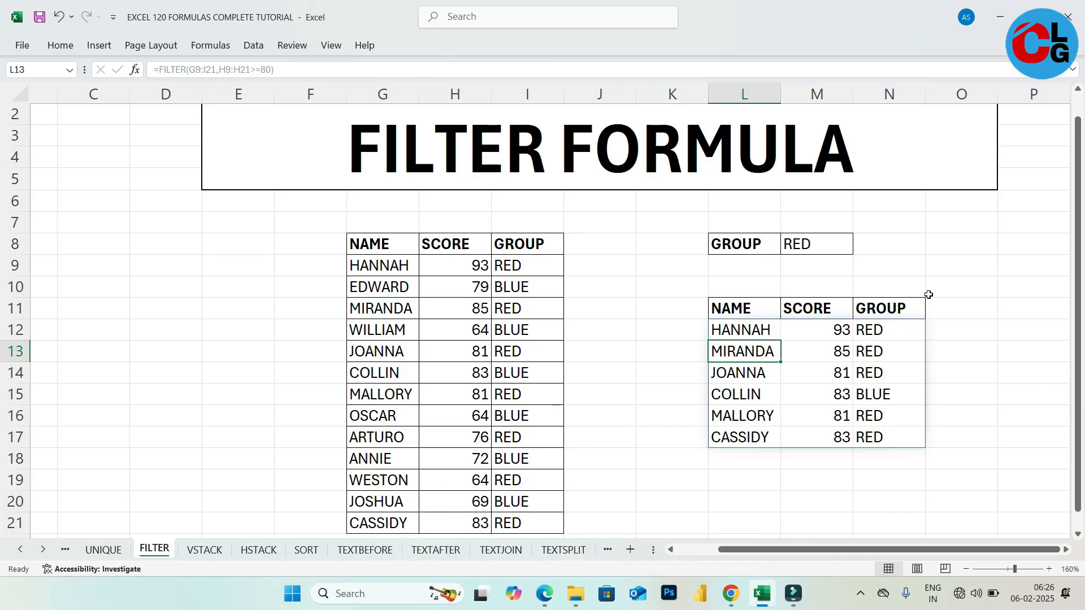
Step: Select the extracted rows in L12:N17 to review the score filter's output
scroll(1024, 341, "down", 1)
left_click(751, 323)
left_click_drag(752, 323, 877, 435)
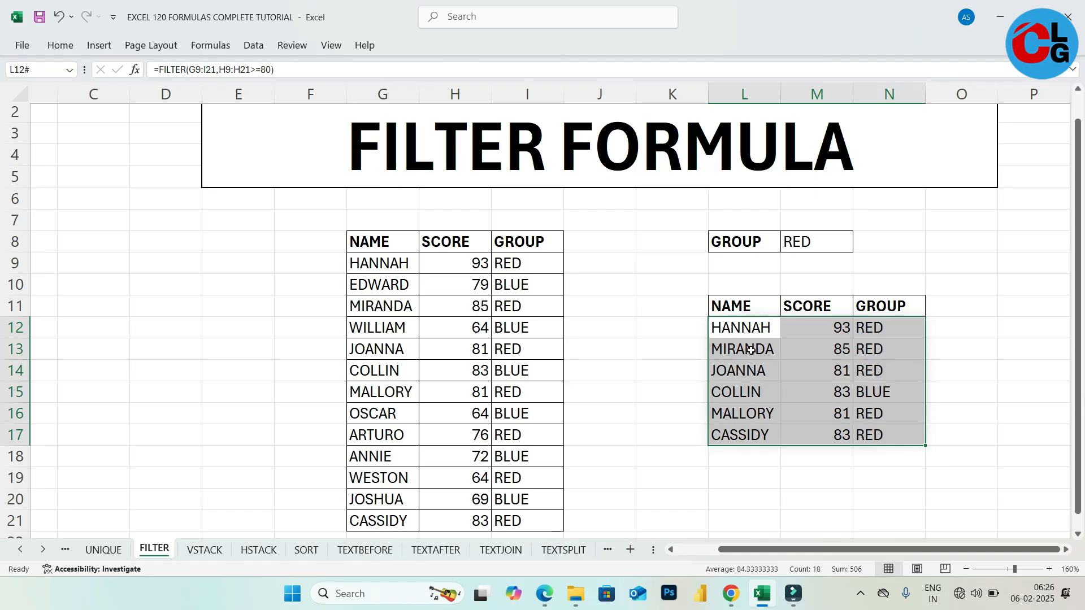
Step: Change the FILTER condition in L12 from the score test to I9:I21=M8, so it uses the group named in M8
left_click(743, 328)
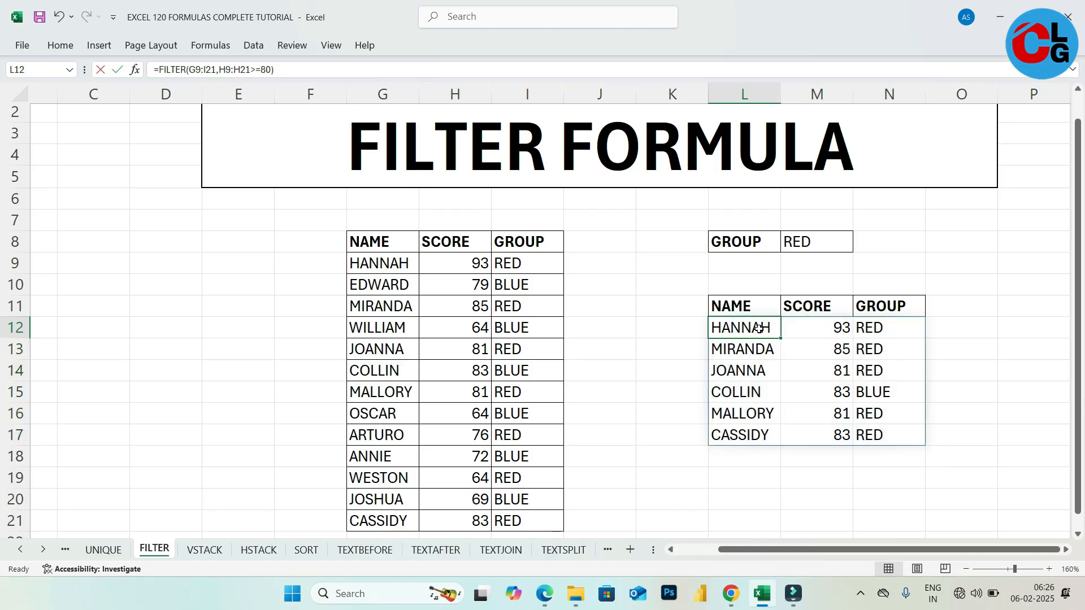
double_click(759, 327)
left_click(902, 326)
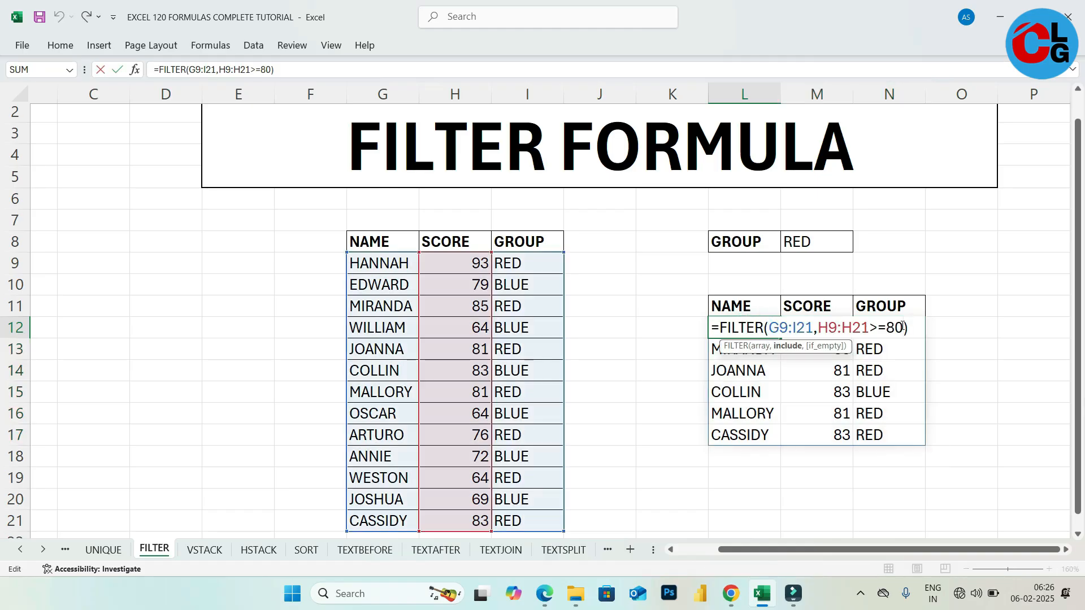
key("BackSpace")
key("BackSpace")
key("BackSpace")
key("BackSpace")
key("BackSpace")
key("BackSpace")
key("BackSpace")
key("BackSpace")
key("BackSpace")
key("BackSpace")
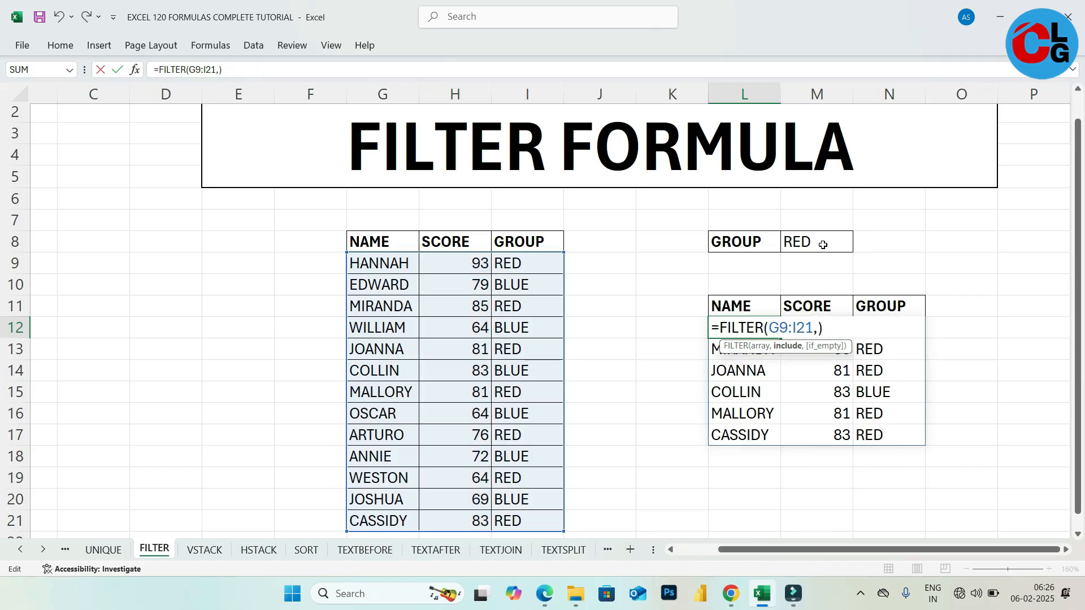
left_click_drag(543, 263, 540, 516)
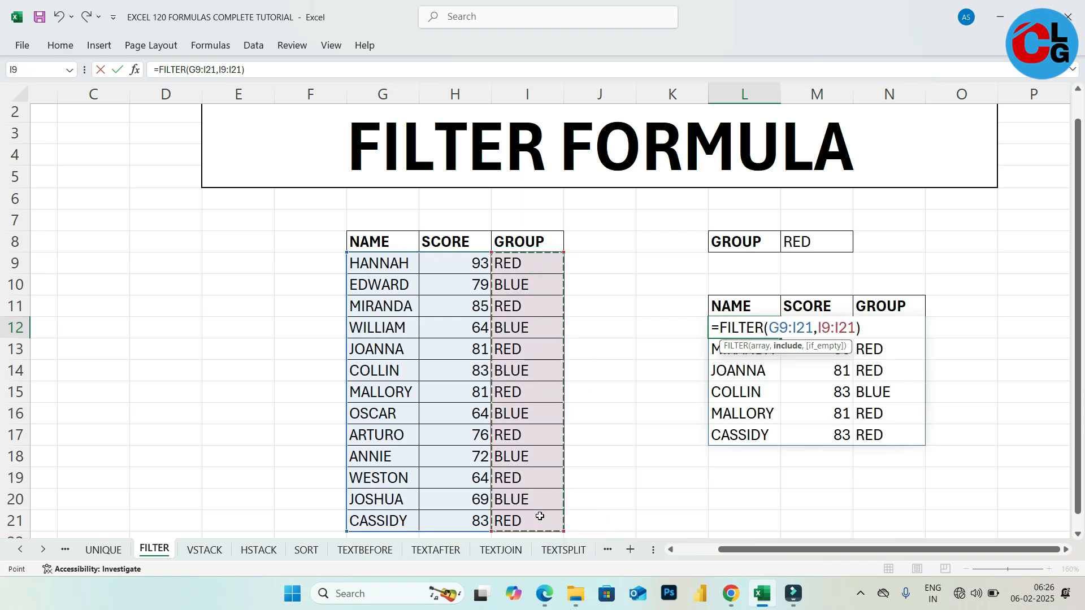
type("=")
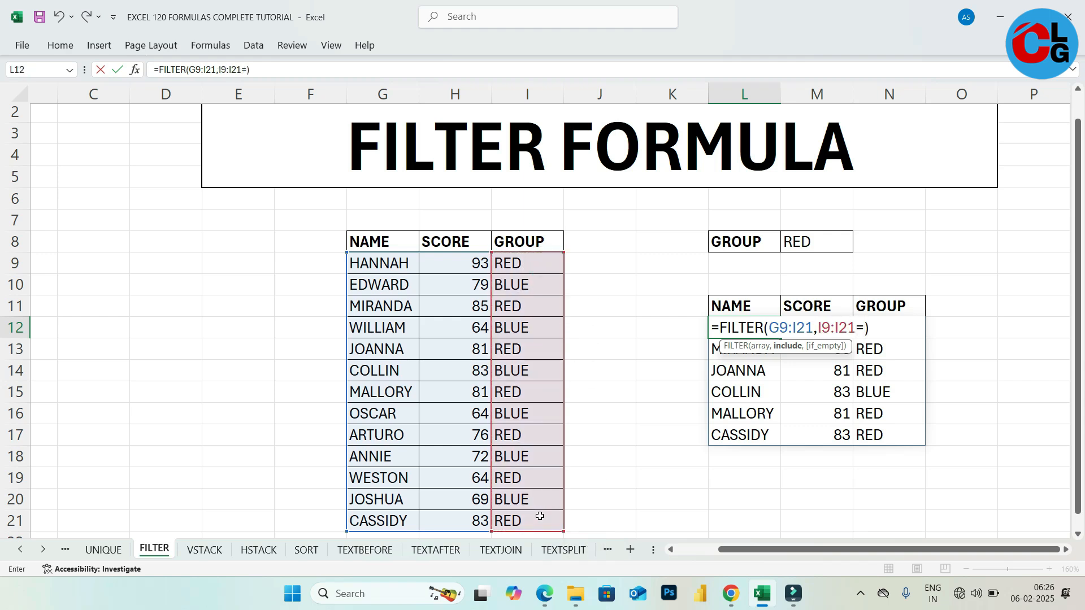
left_click(805, 243)
key("Return")
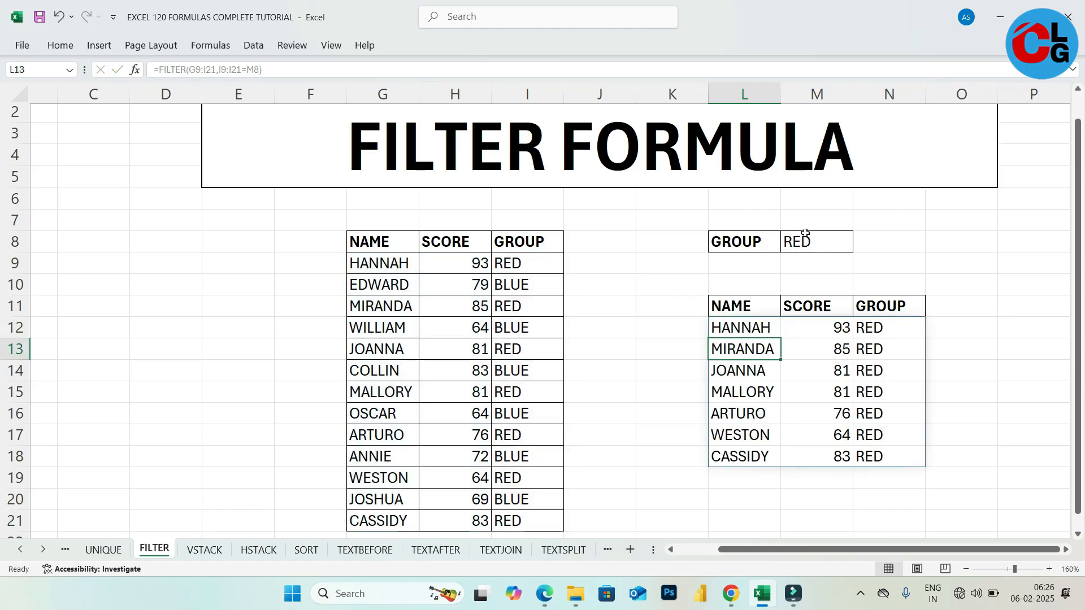
Step: Set the group criterion in cell M8 to blue
left_click(835, 238)
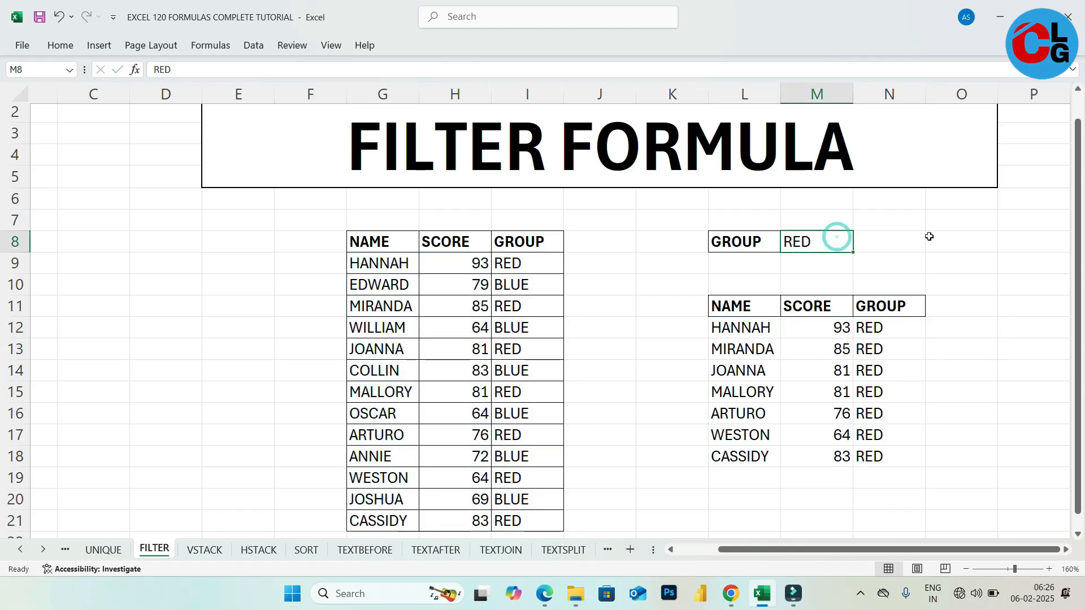
type("blue")
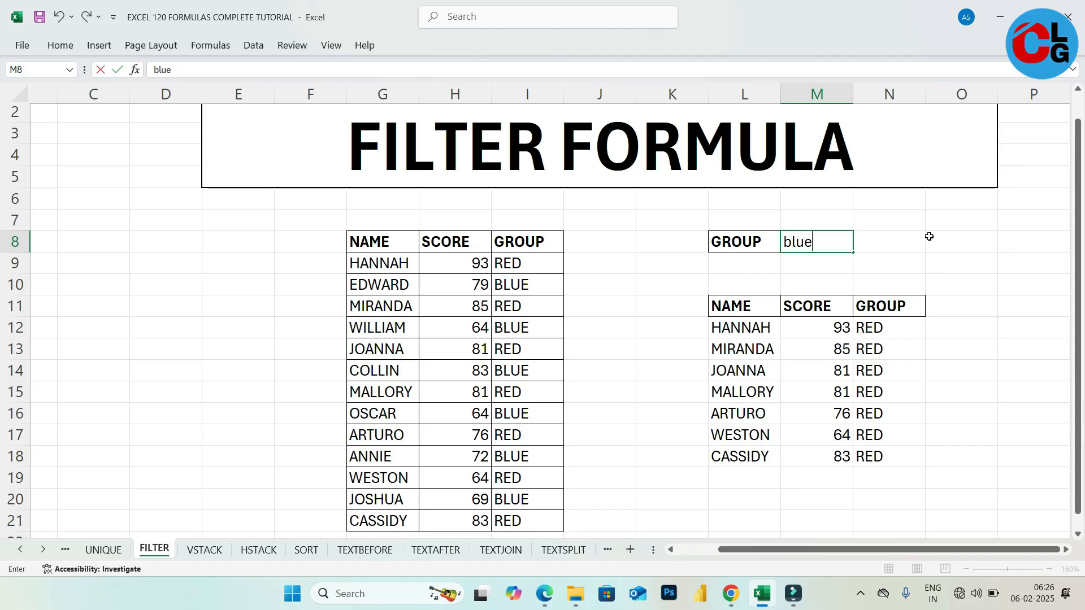
key("Return")
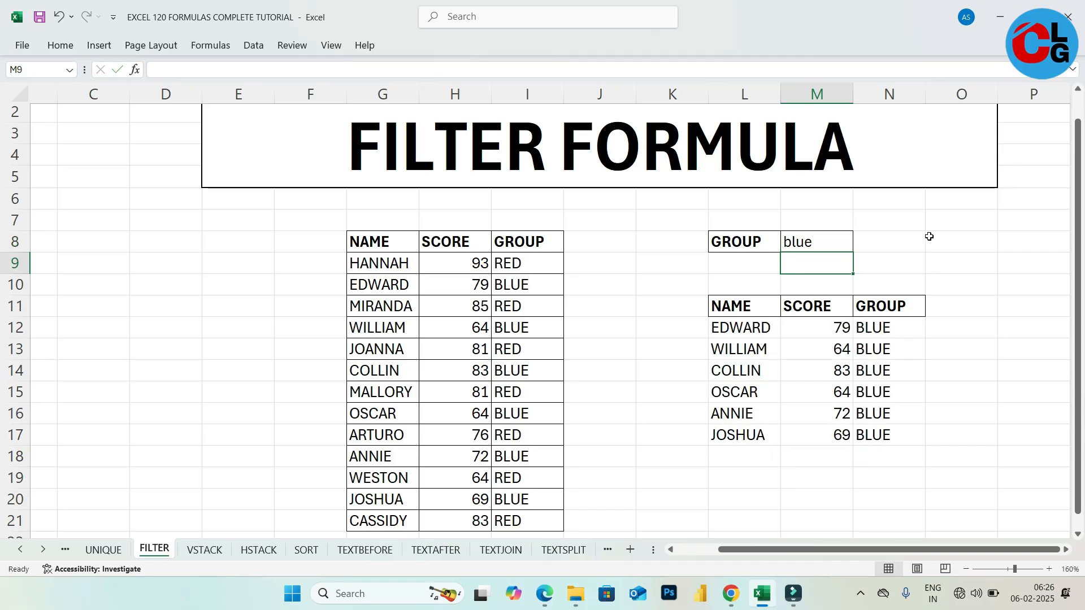